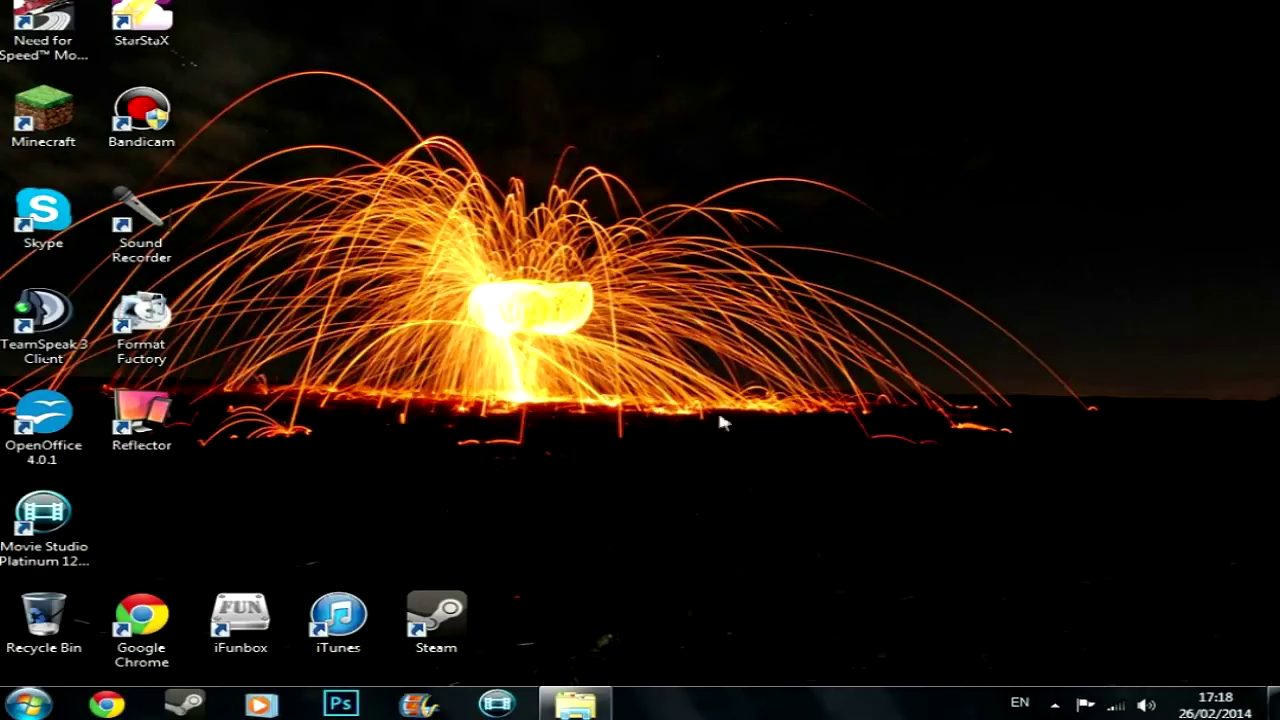
Open the Panoramas folder in Explorer and scroll through its photo thumbnails
left_click(578, 704)
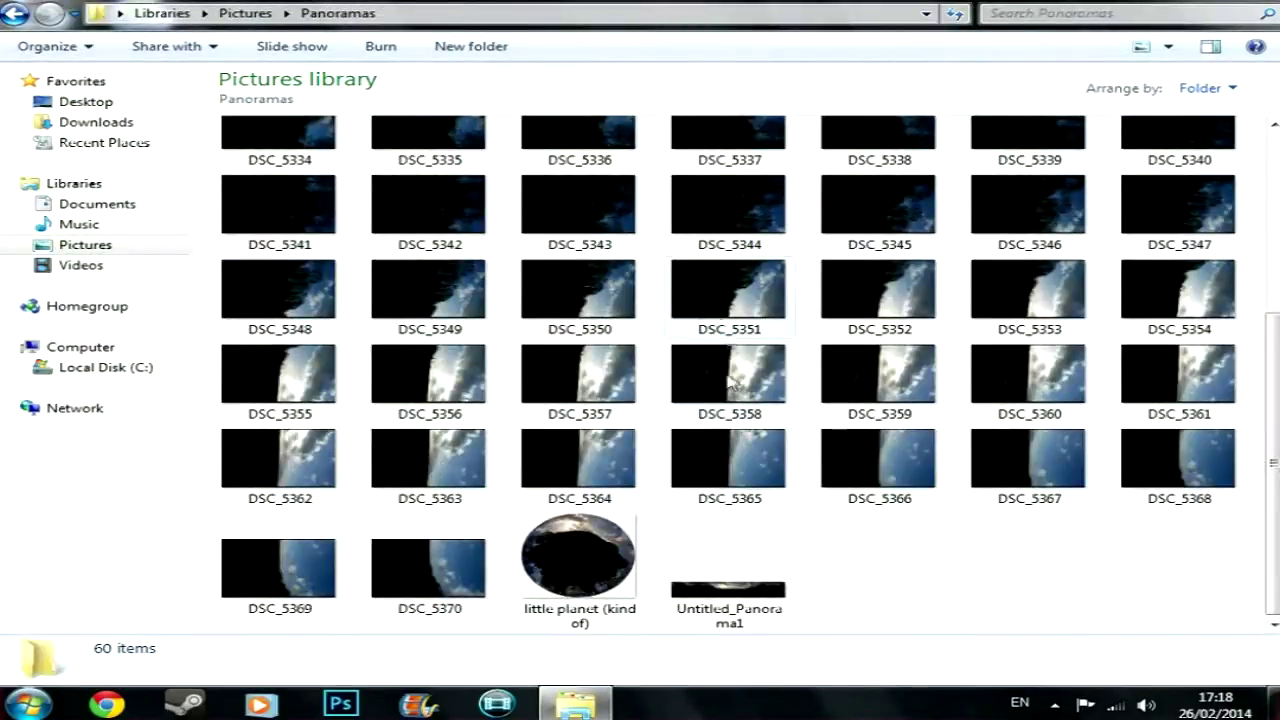
scroll(705, 388, "up", 5)
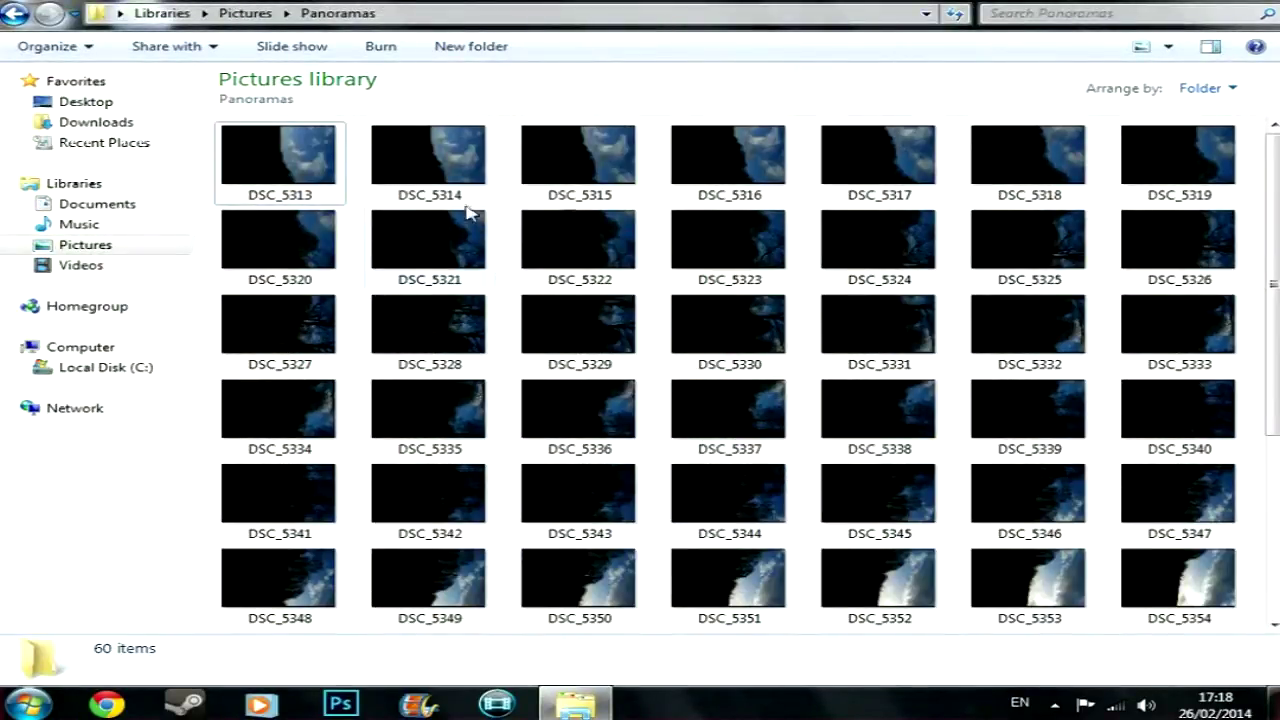
scroll(780, 245, "down", 5)
scroll(757, 549, "up", 5)
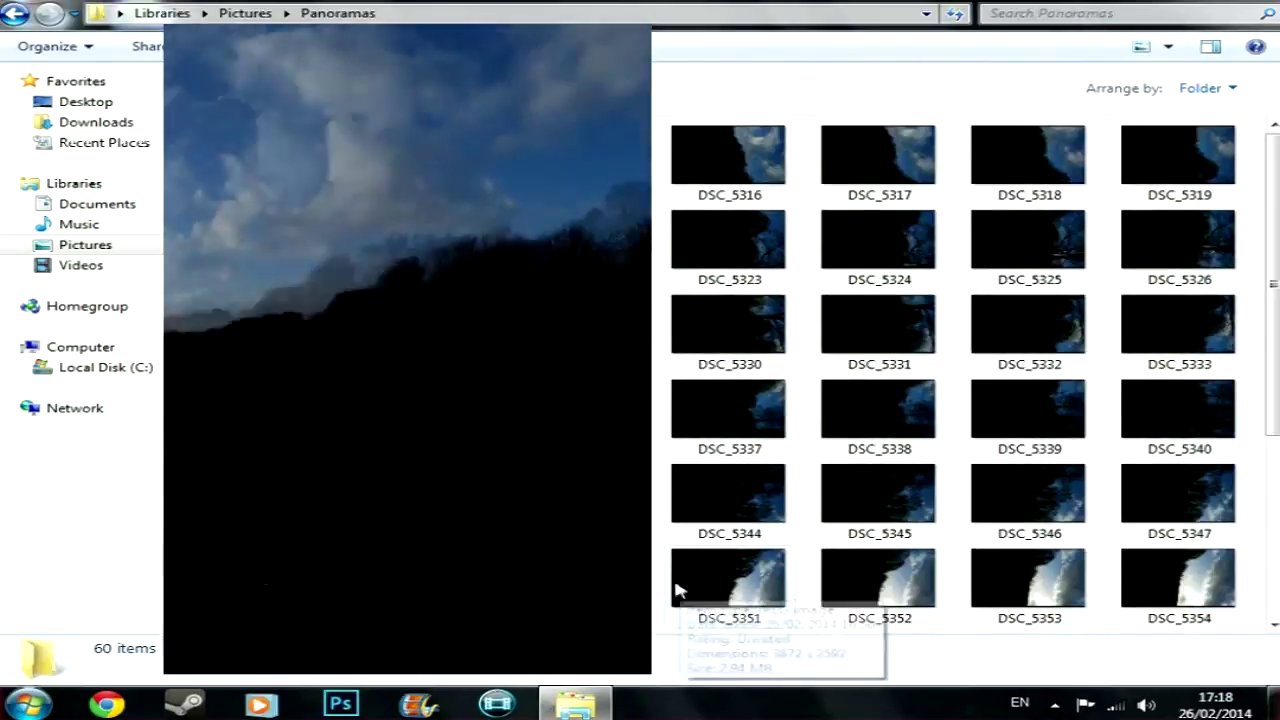
scroll(806, 529, "down", 5)
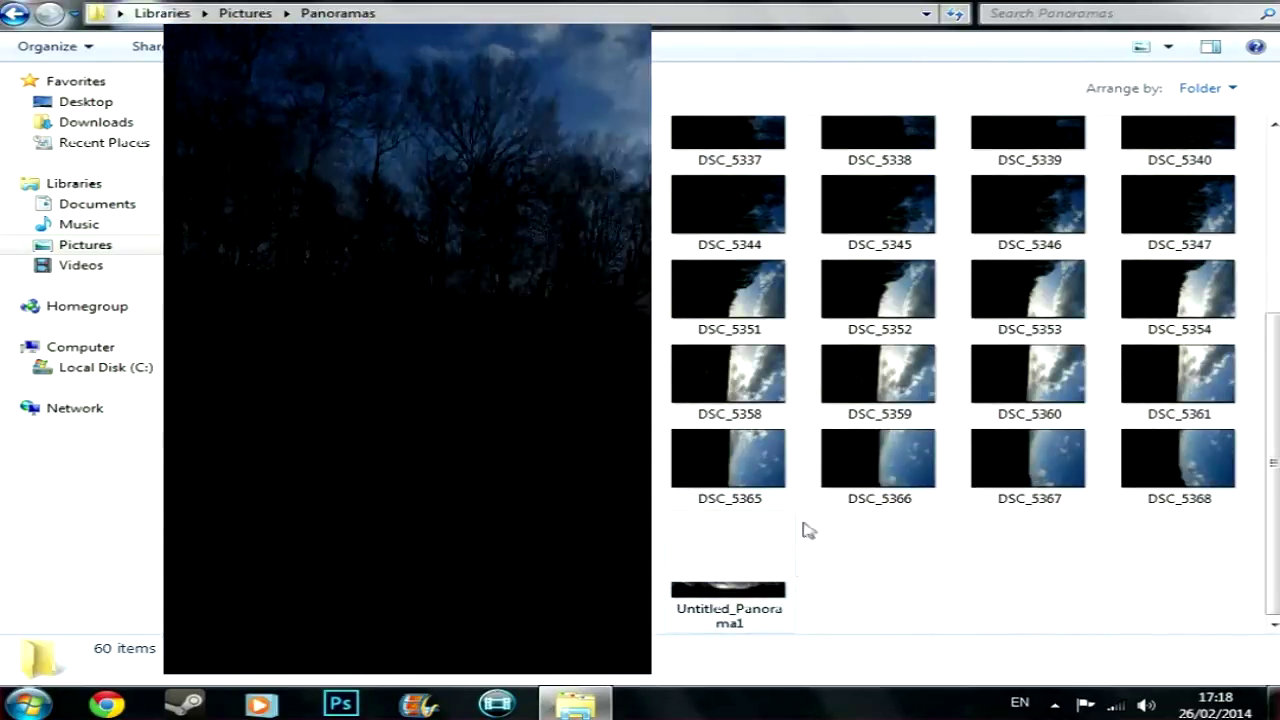
scroll(858, 528, "up", 5)
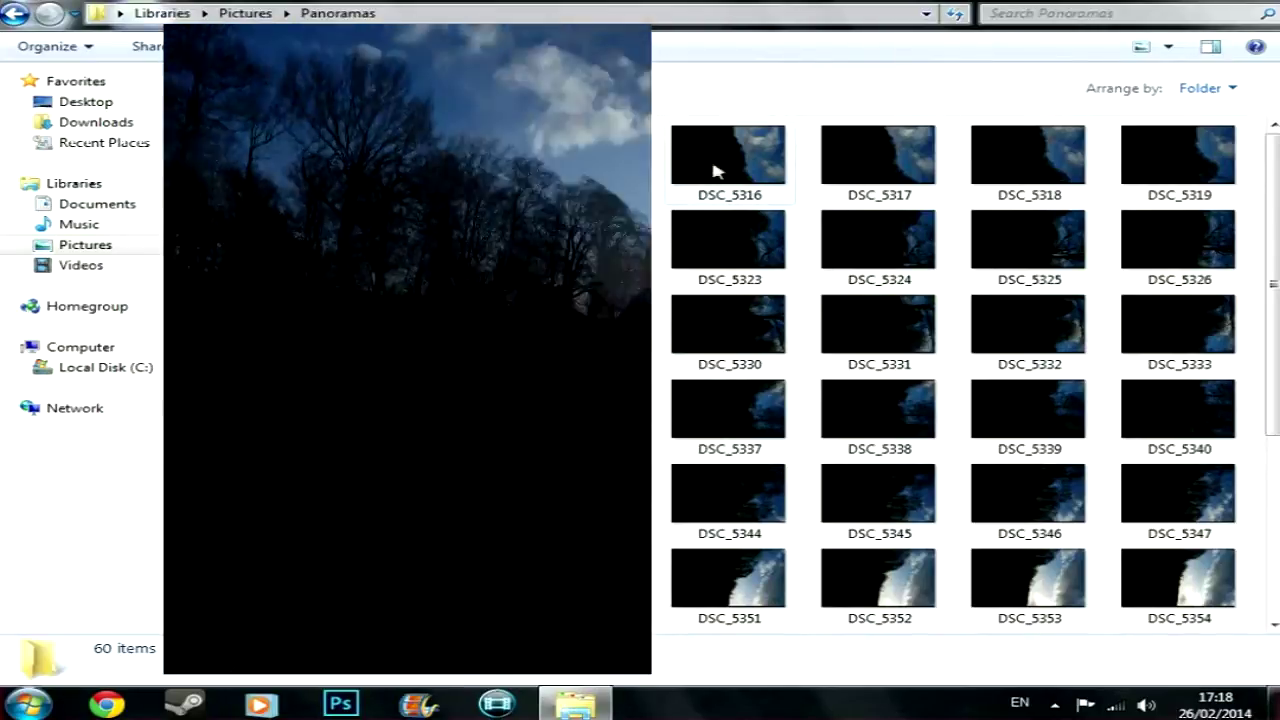
scroll(1147, 277, "down", 5)
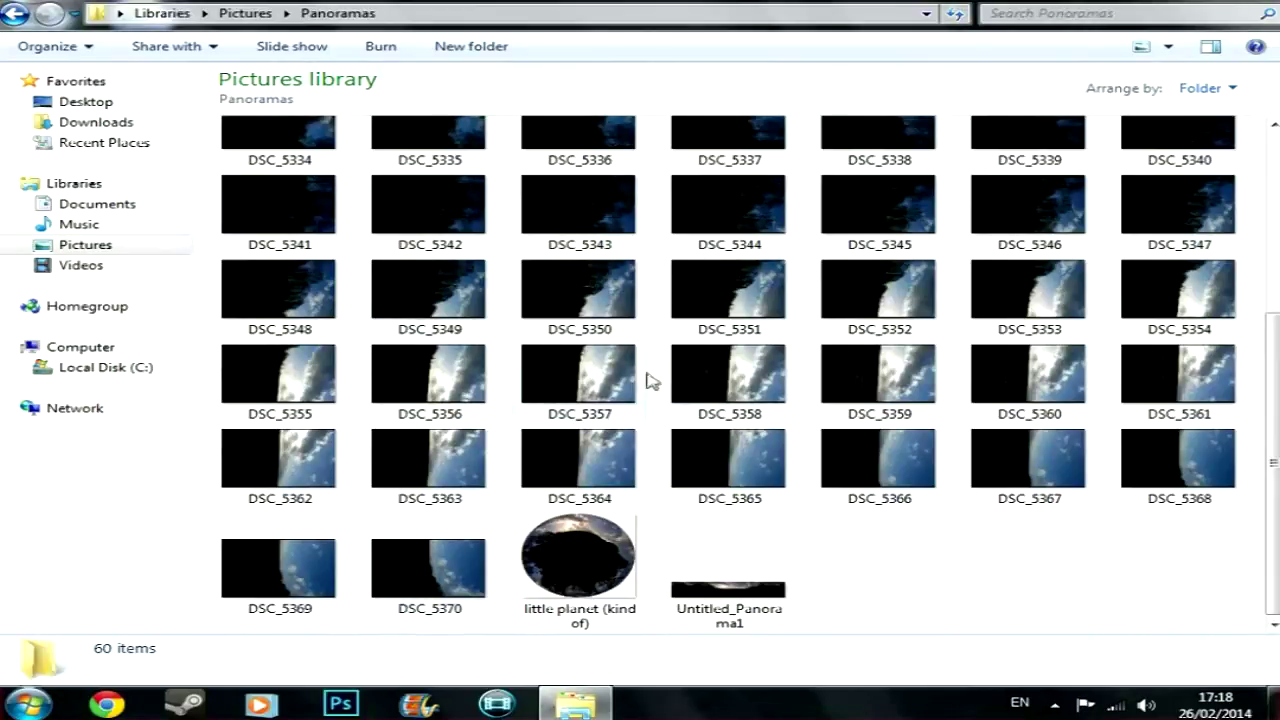
scroll(663, 360, "up", 3)
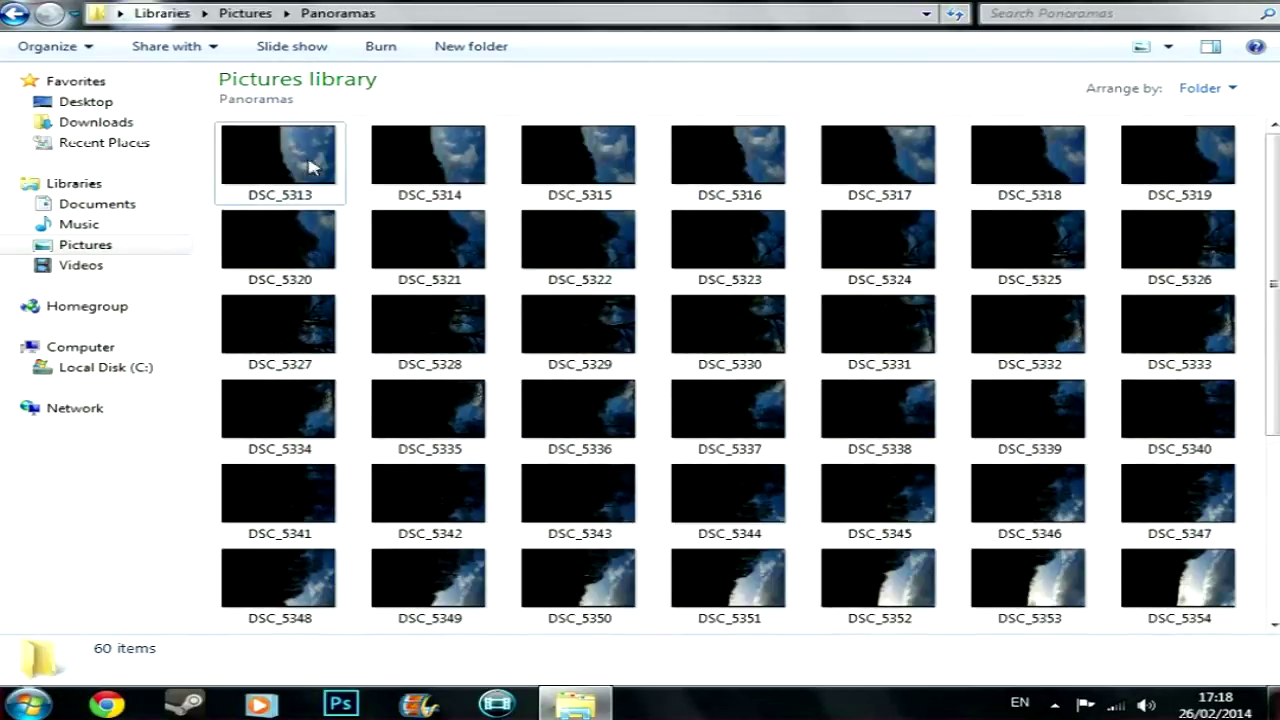
Select the first photo DSC_5313 and browse the remaining thumbnails
left_click(259, 151)
left_click(478, 157)
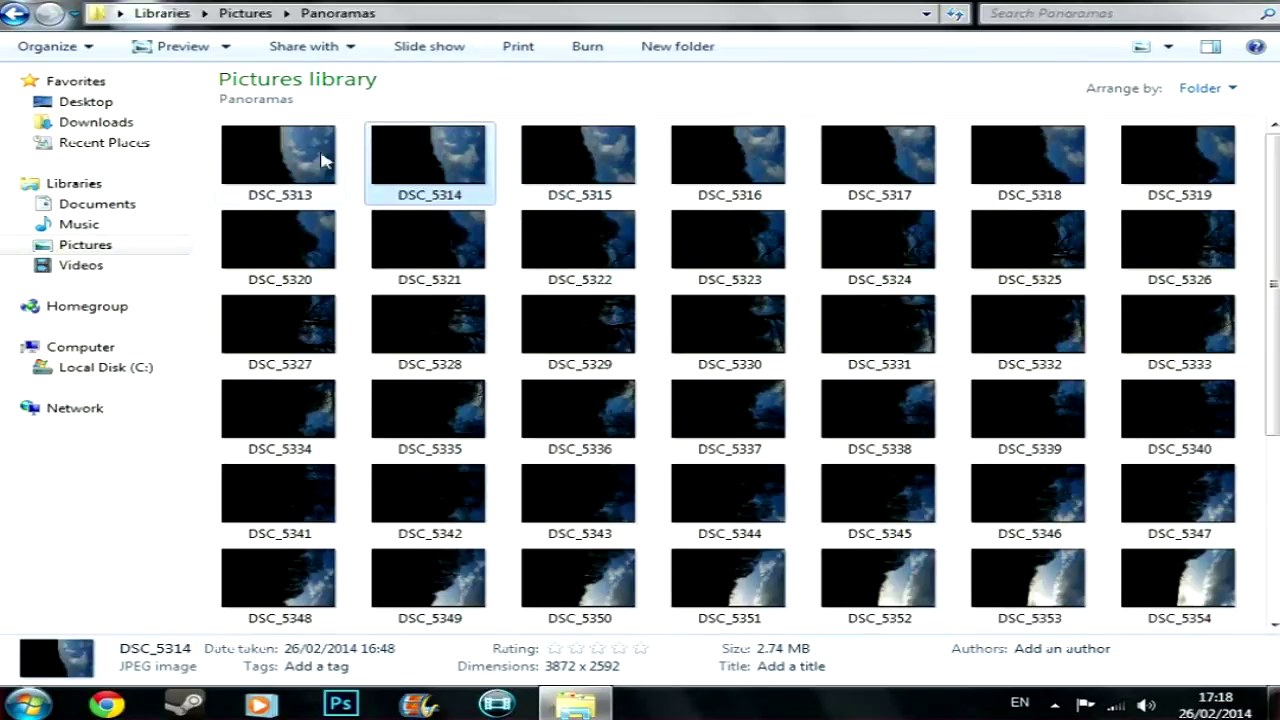
key("Left")
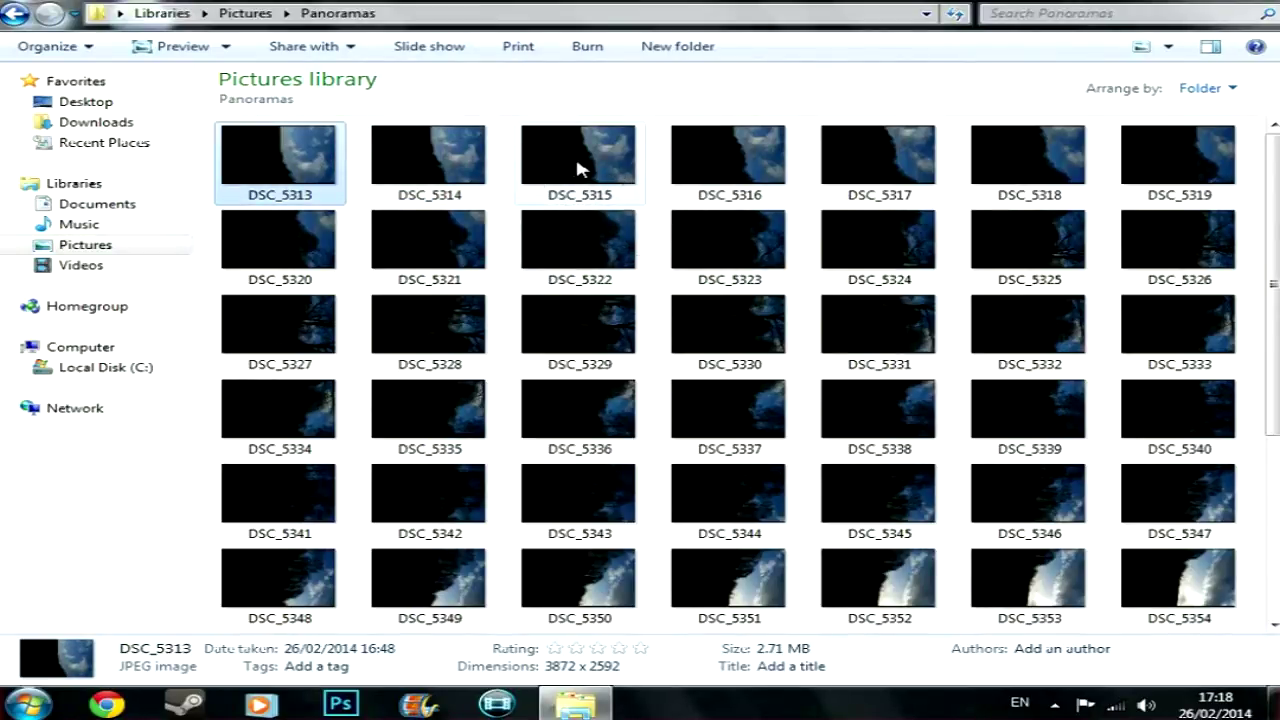
right_click(578, 170)
left_click(342, 170)
left_click(357, 163)
left_click(330, 163)
scroll(816, 441, "down", 3)
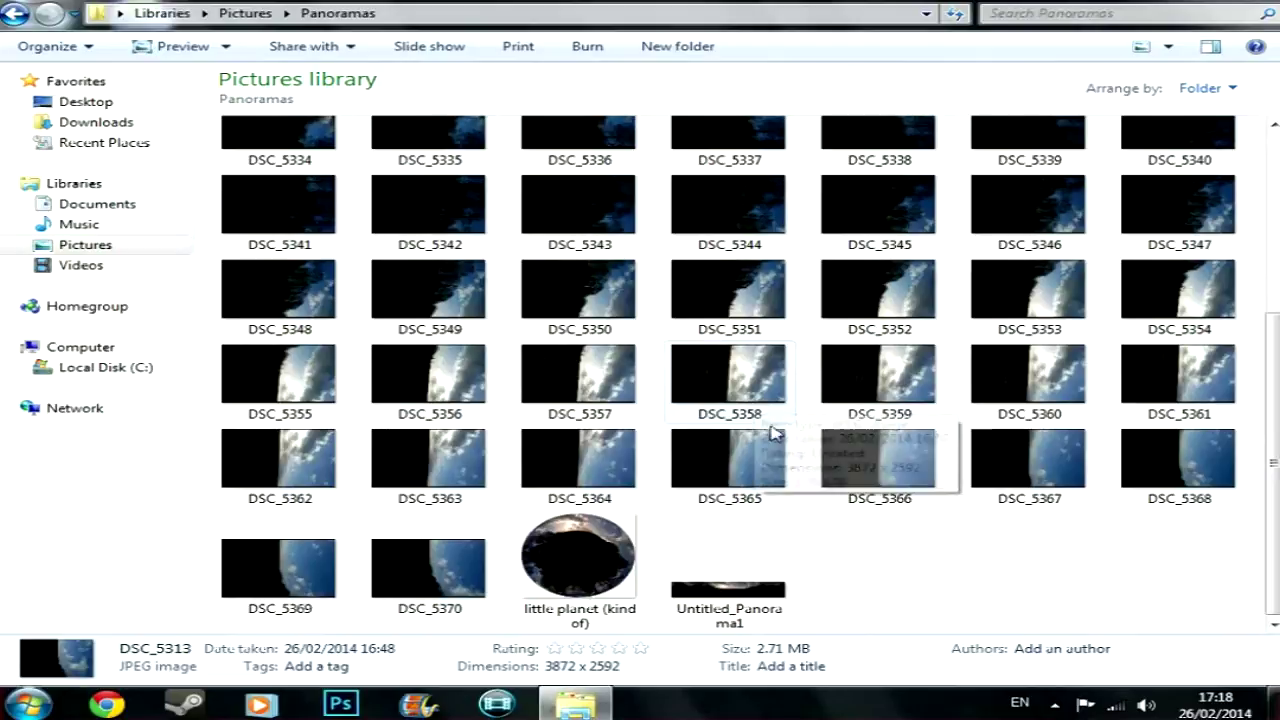
scroll(752, 440, "up", 3)
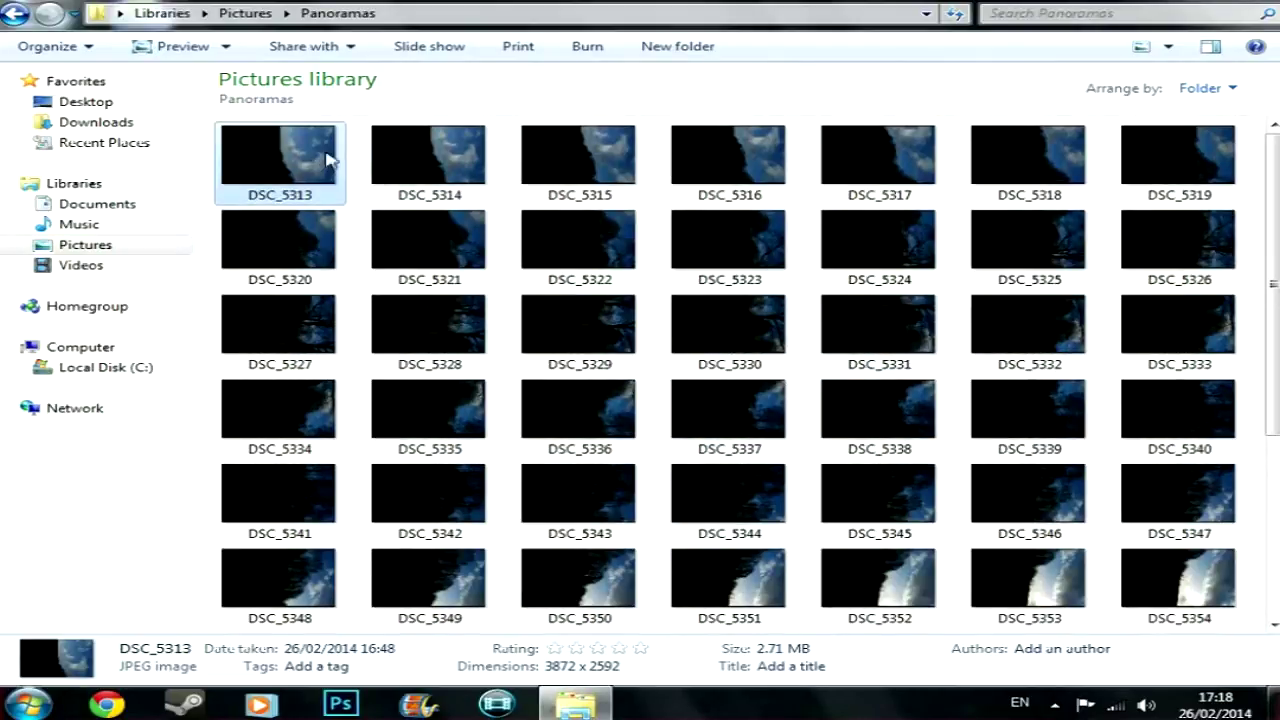
scroll(796, 426, "down", 3)
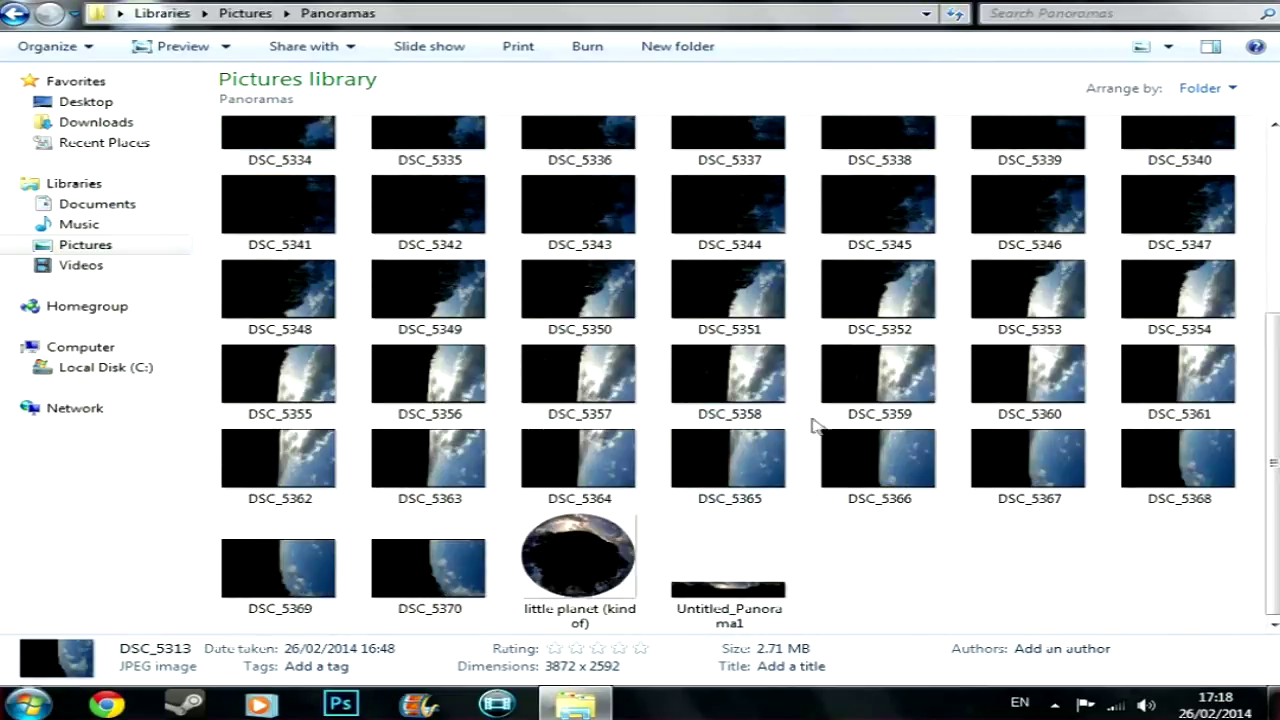
scroll(677, 340, "up", 3)
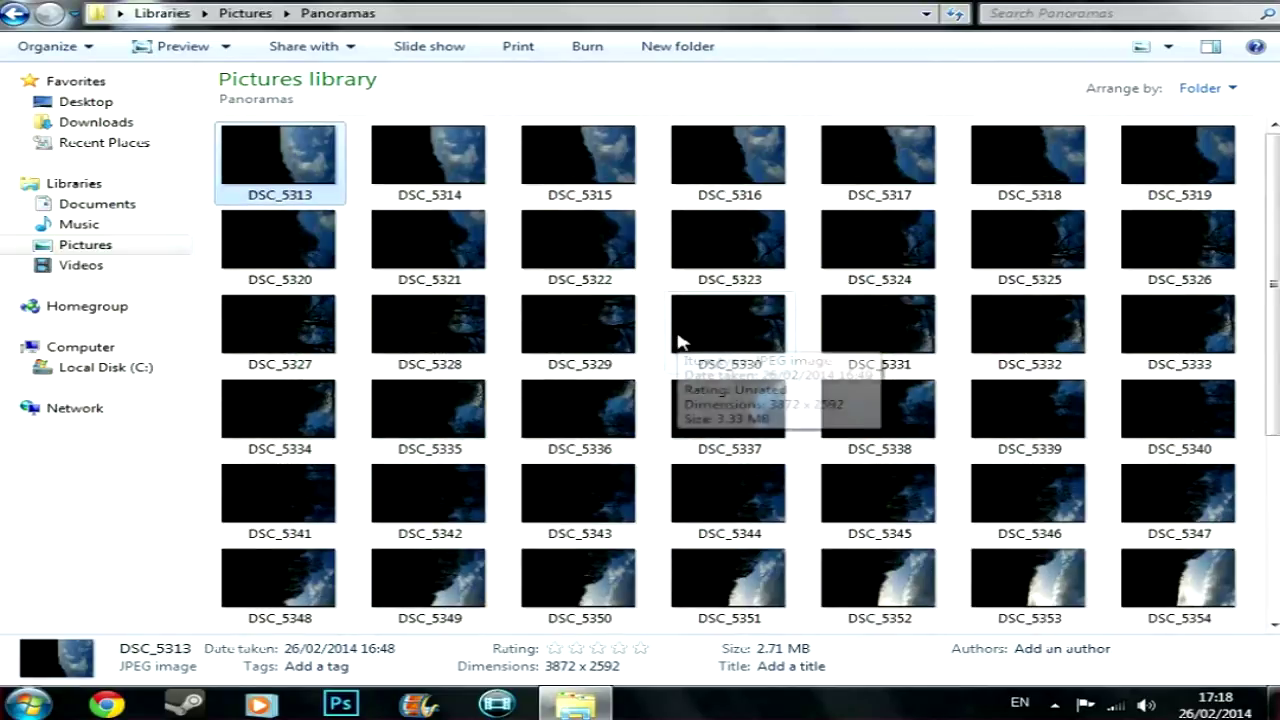
scroll(1183, 195, "down", 3)
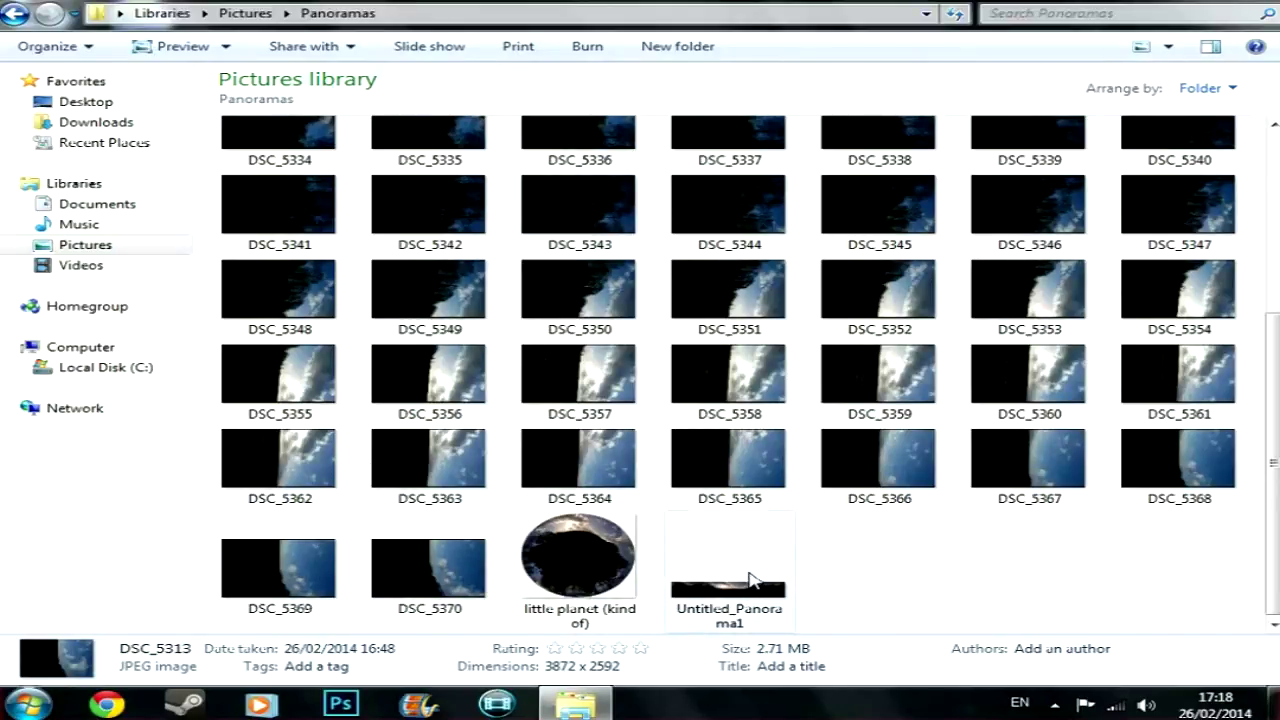
Preview Untitled_Panorama1 in Photo Viewer, then advance to the little planet image
double_click(752, 580)
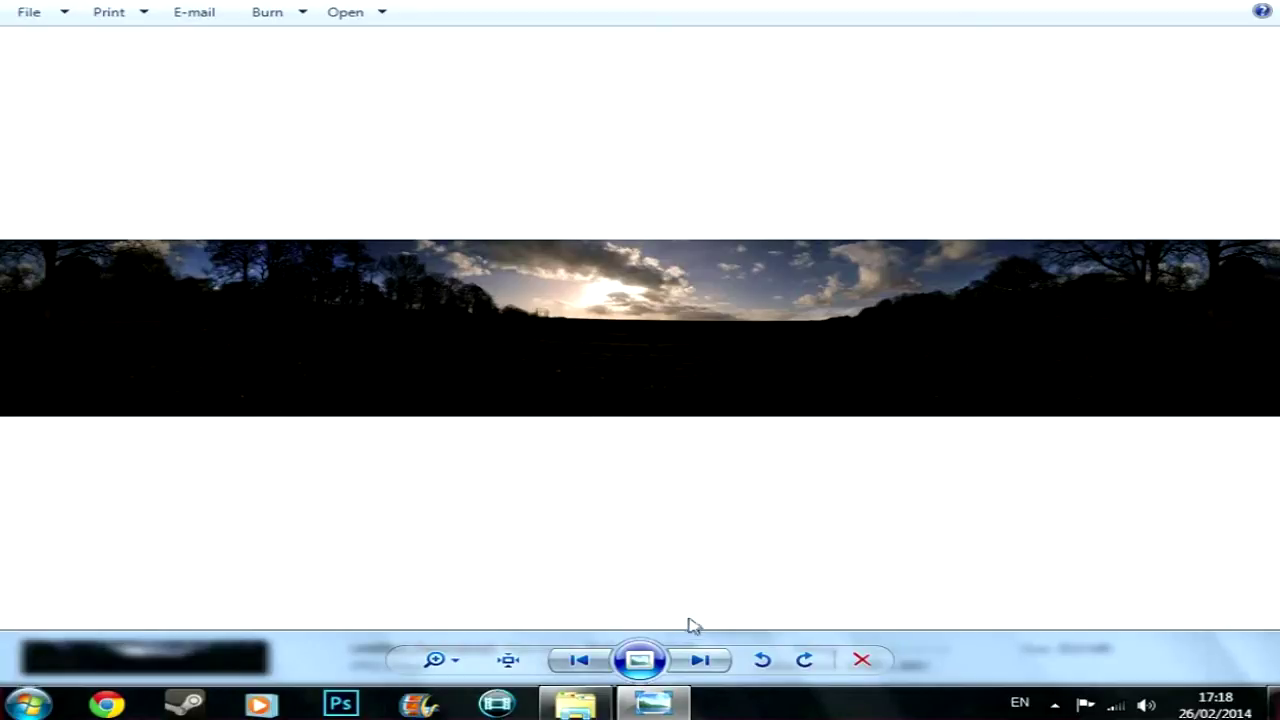
left_click(700, 662)
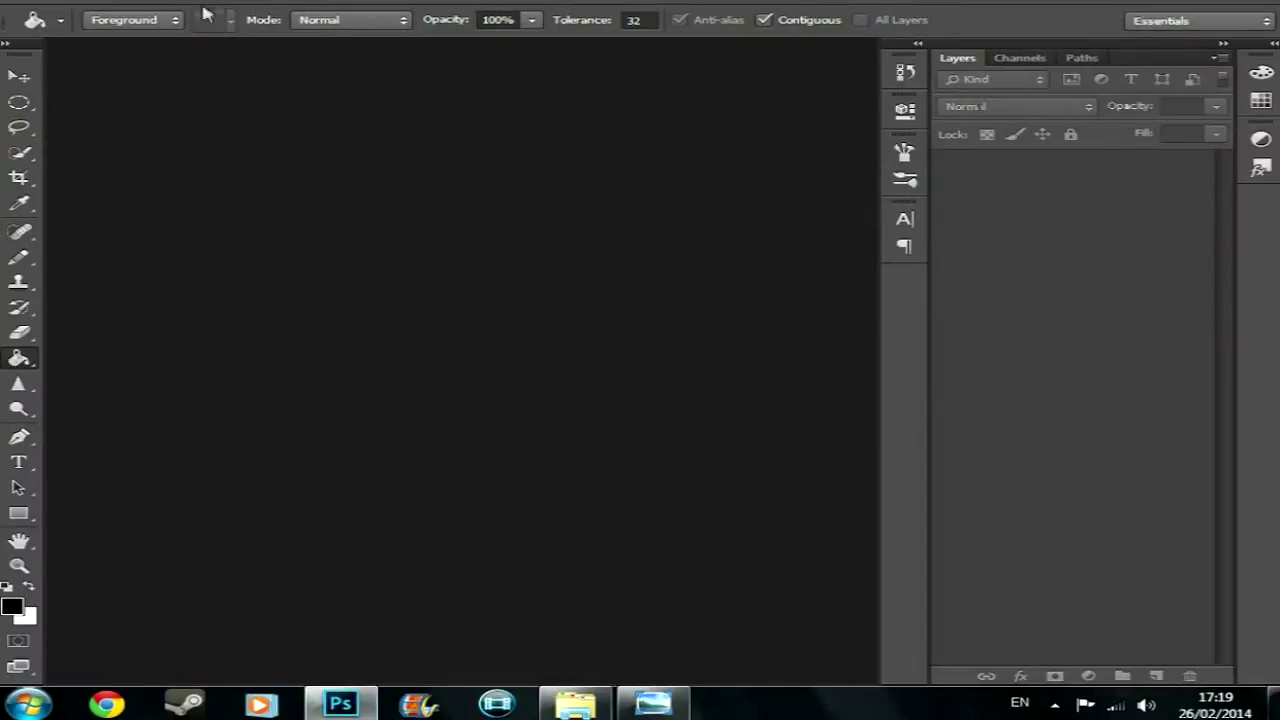
Start Photomerge and add photos DSC_5313 through DSC_5370 as source files
left_click(86, 3)
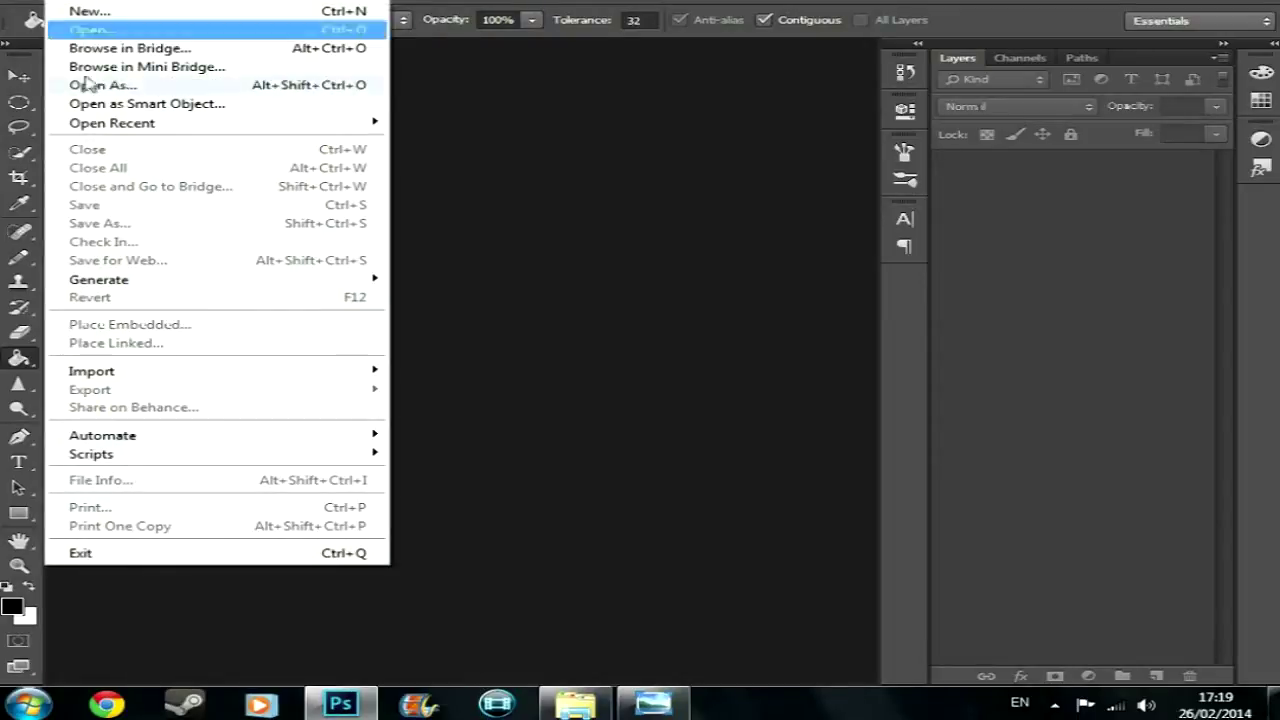
mouse_move(343, 446)
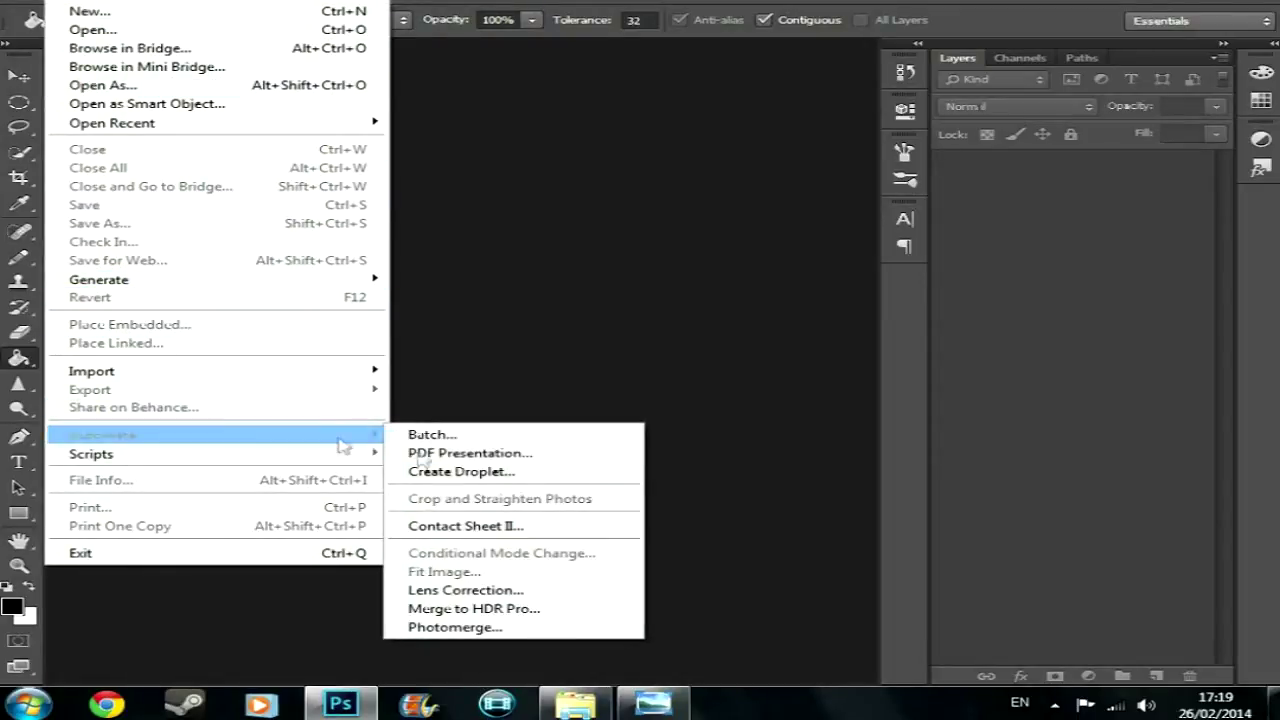
left_click(489, 630)
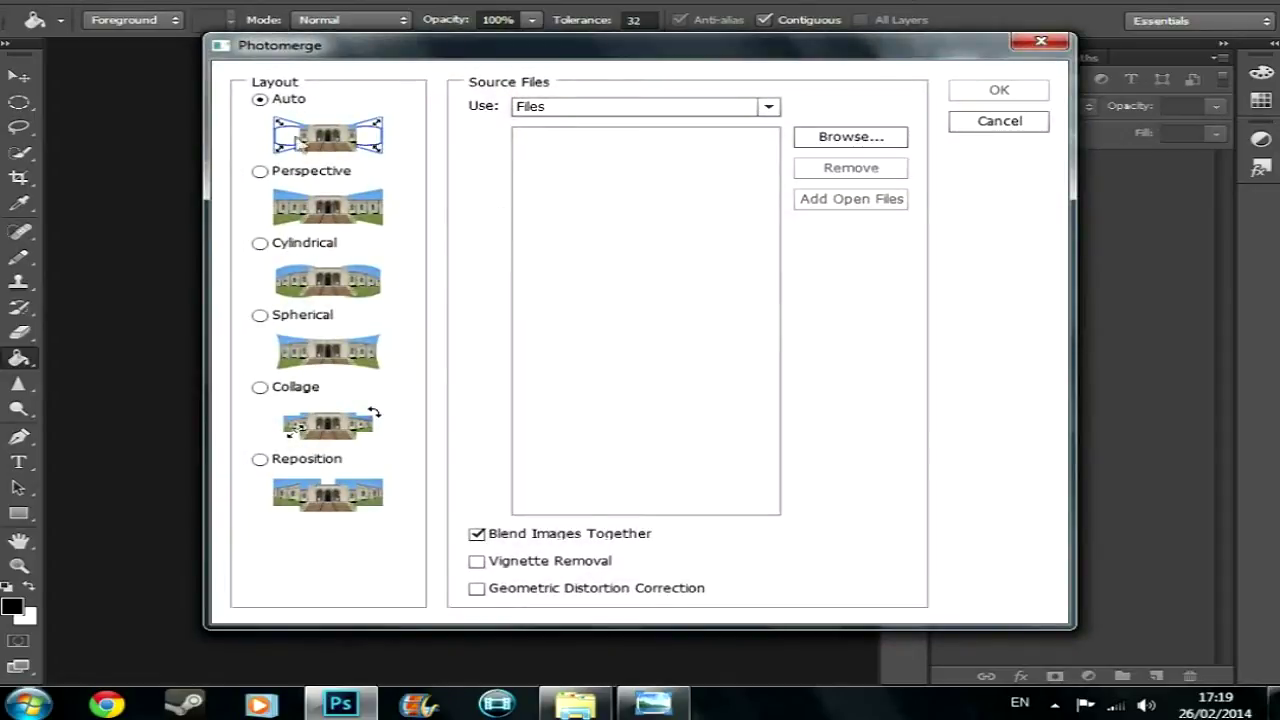
left_click(846, 145)
left_click(288, 177)
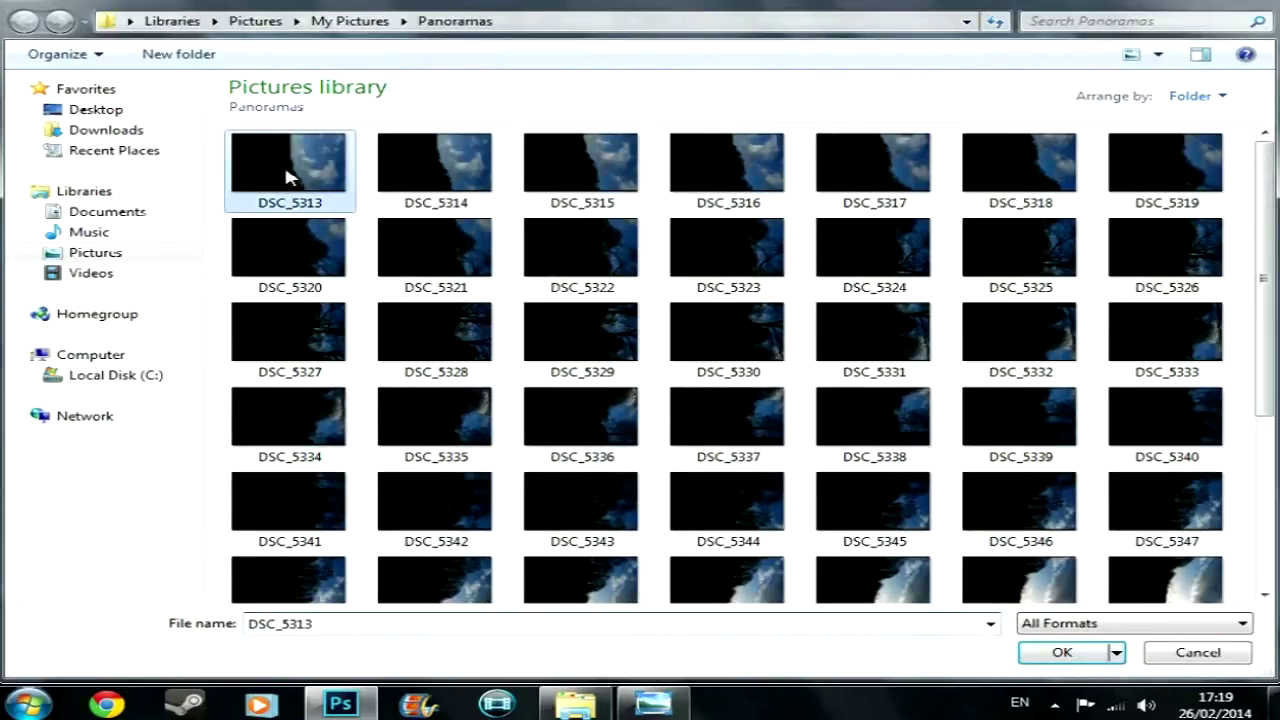
scroll(951, 363, "down", 3)
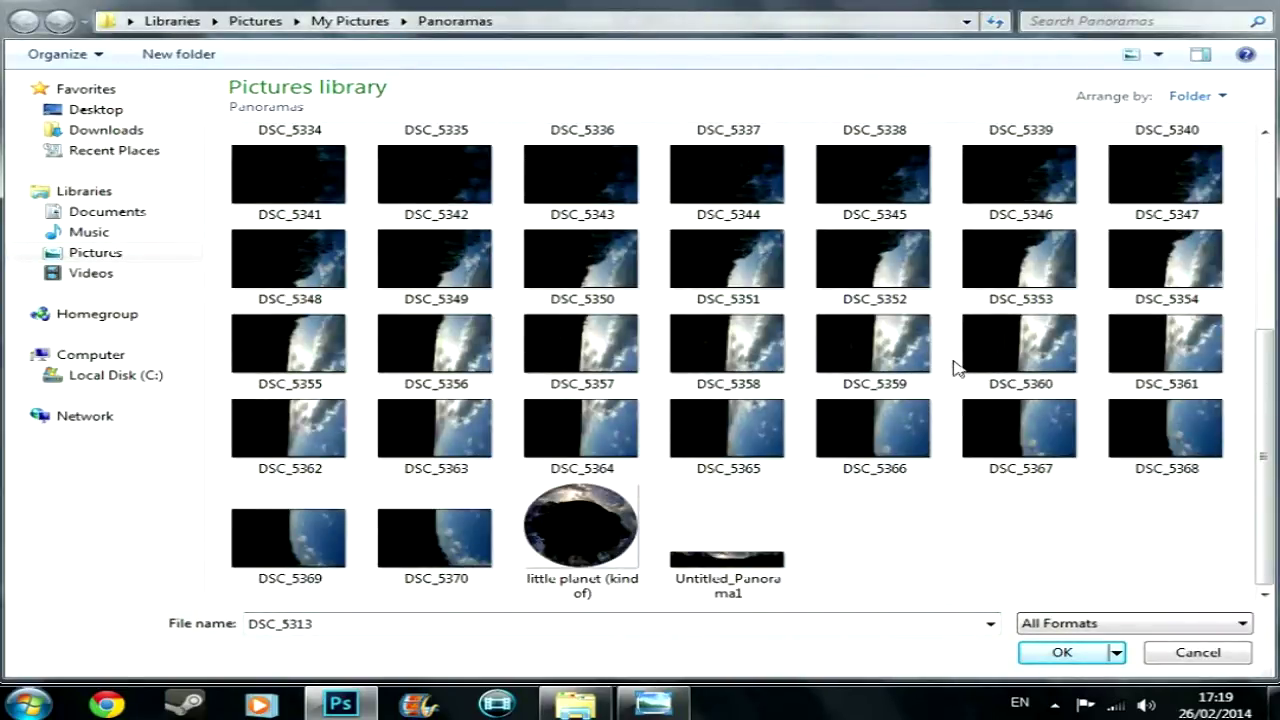
left_click(450, 530, "shift")
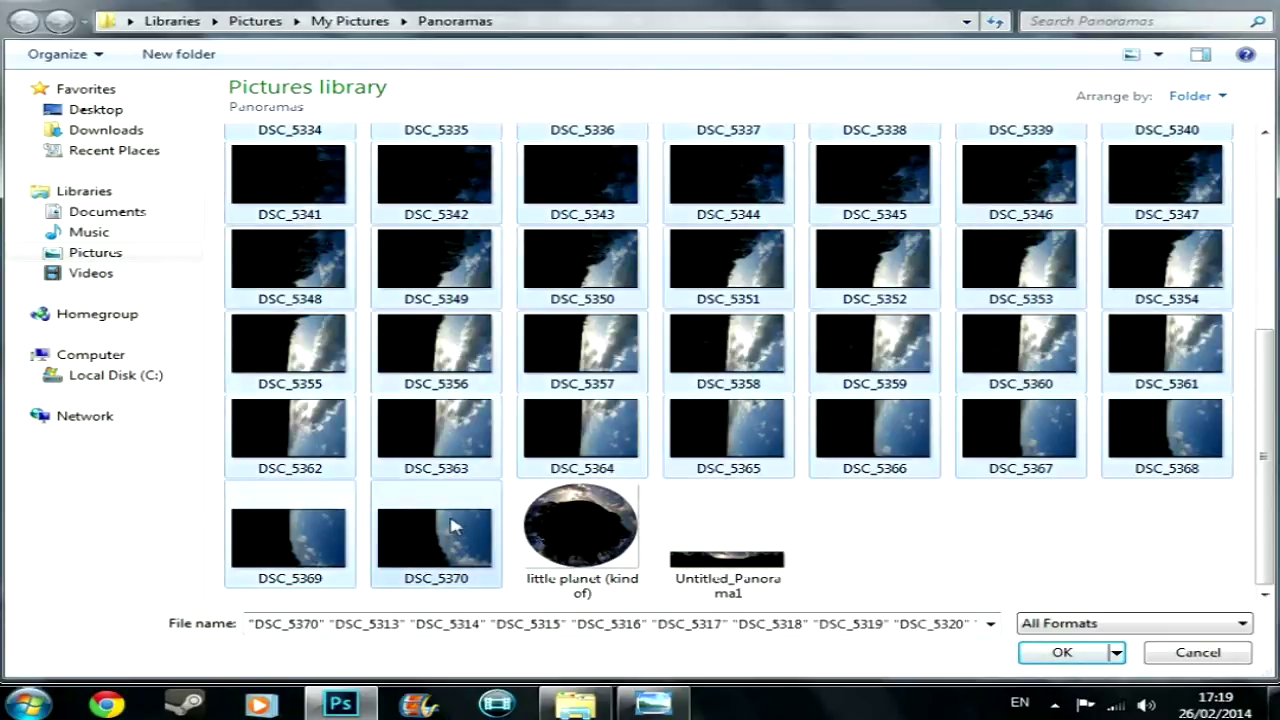
scroll(560, 532, "up", 3)
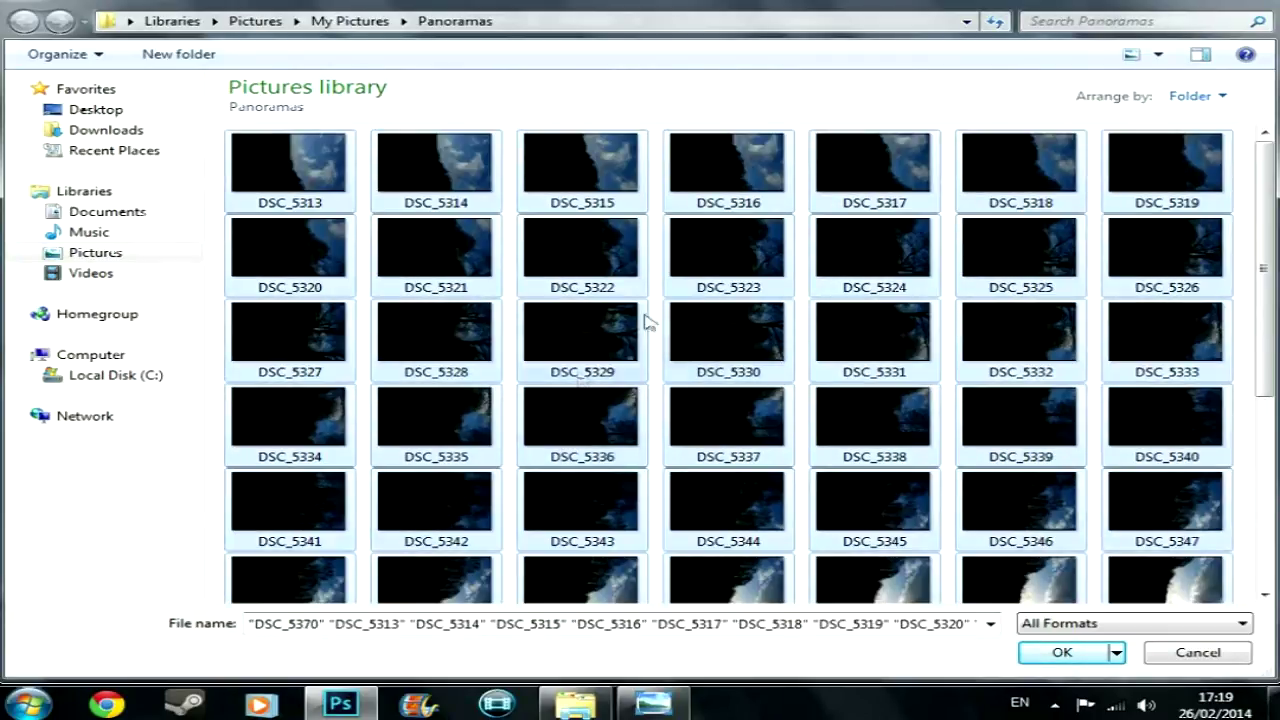
left_click(1058, 653)
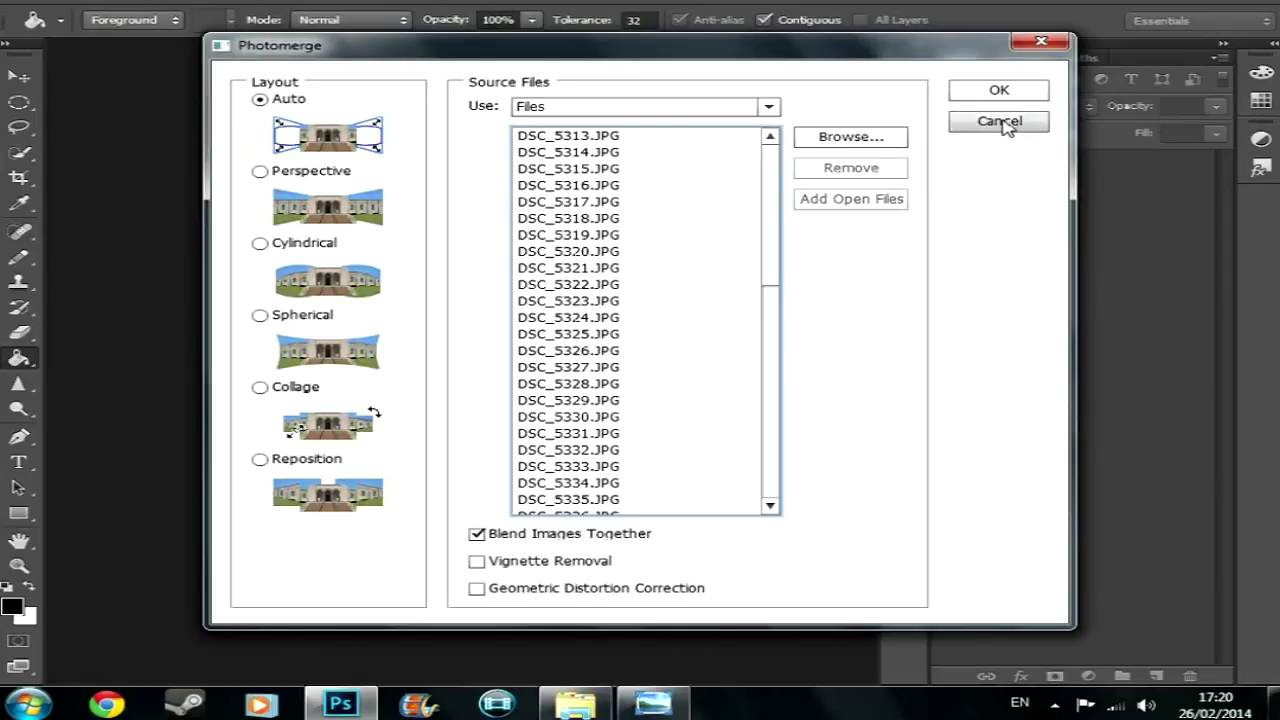
Close the Photomerge dialog and flatten the selected photo layers into one Background layer
left_click(1000, 124)
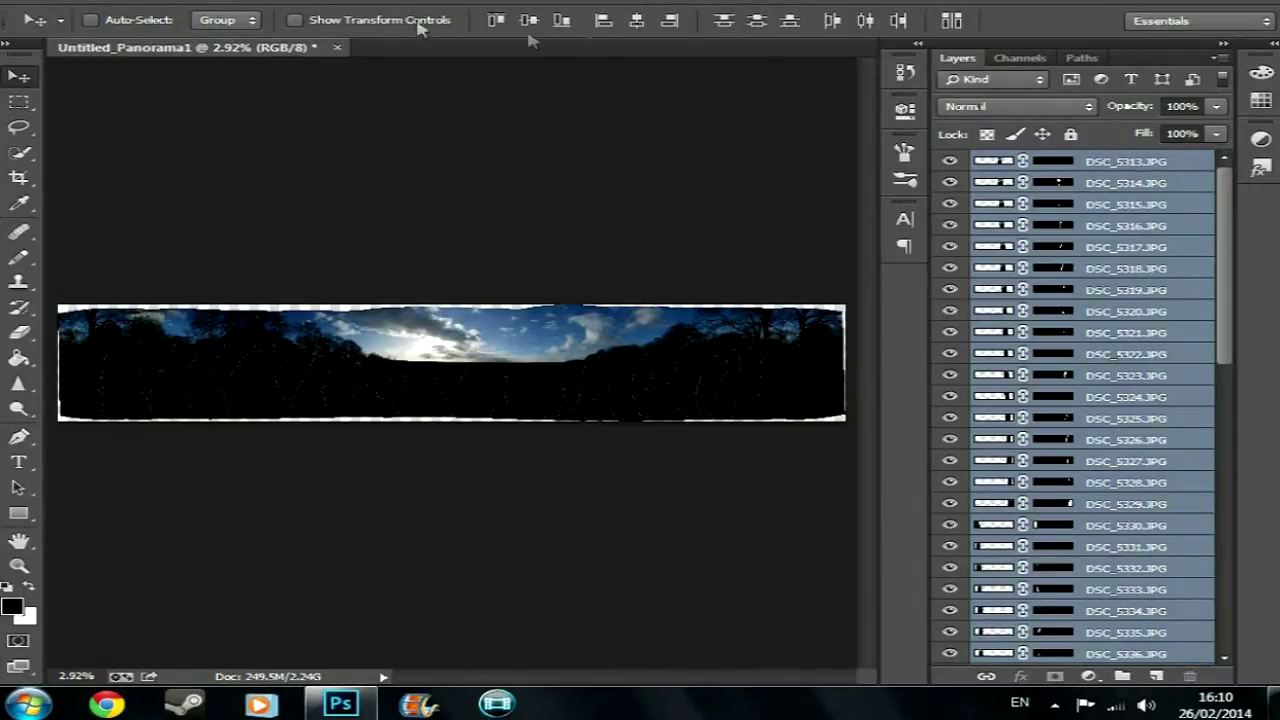
right_click(1129, 6)
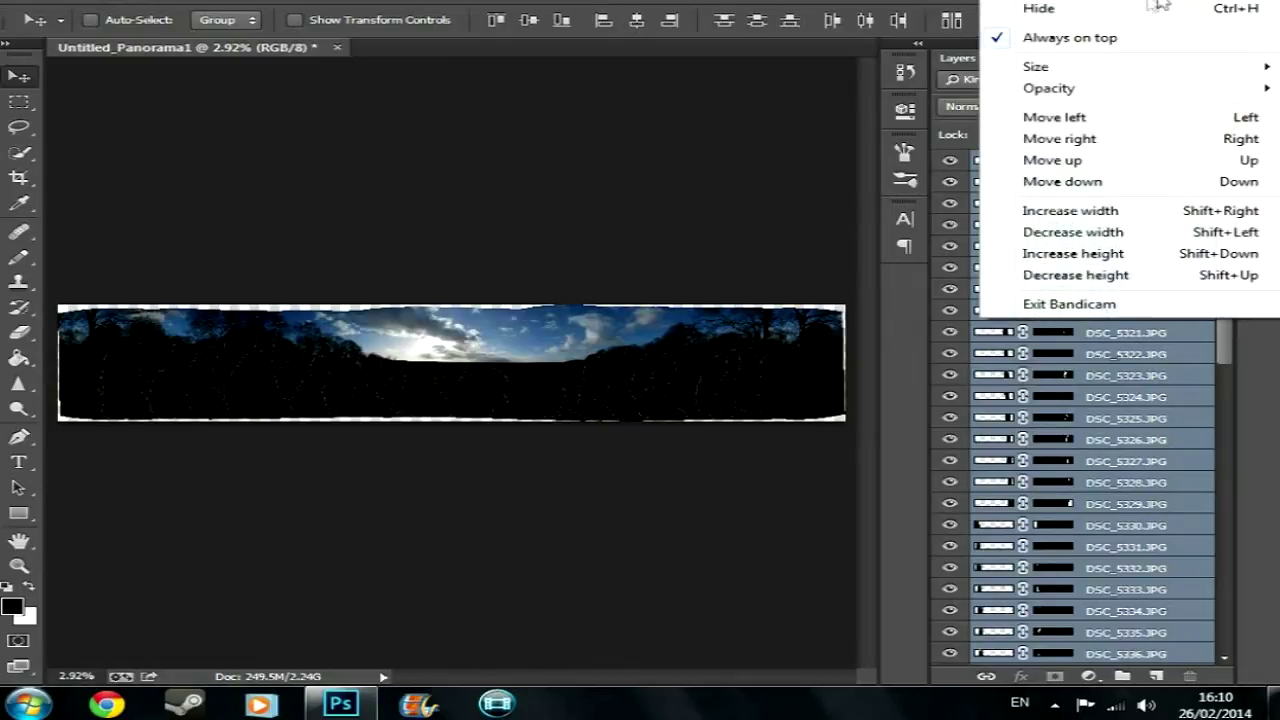
left_click(1129, 9)
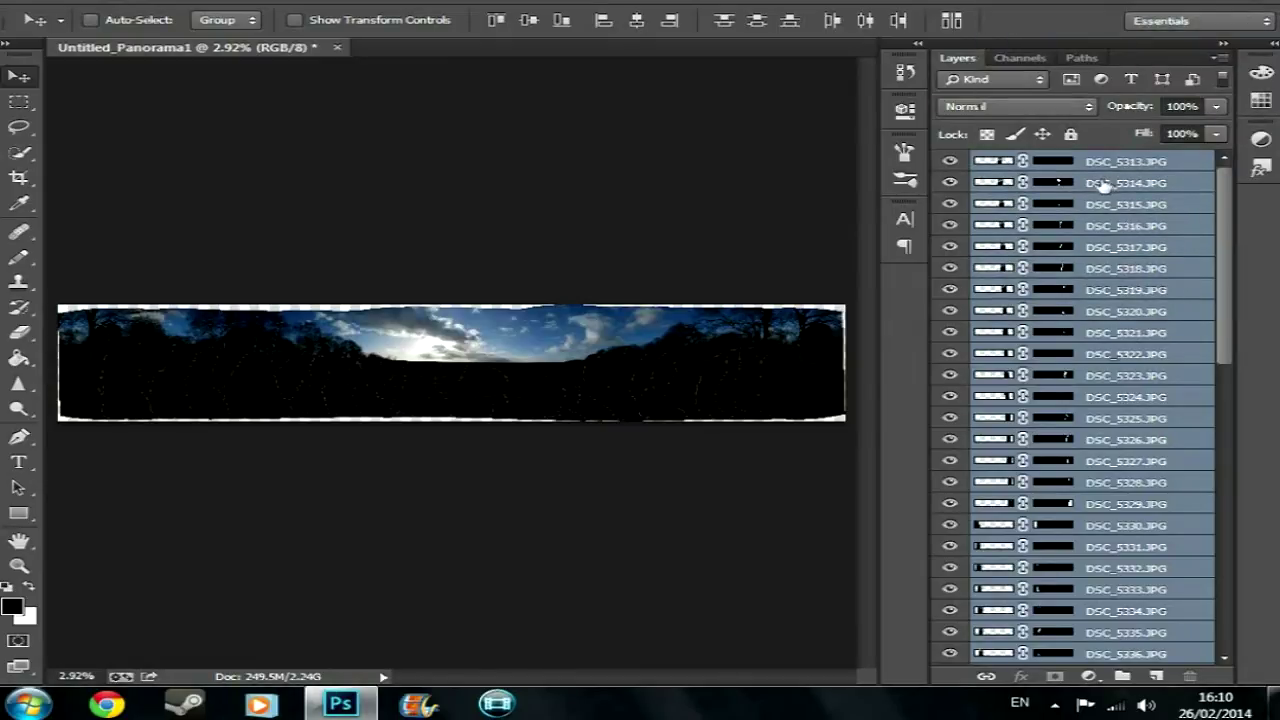
right_click(1118, 293)
left_click(880, 534)
right_click(1104, 260)
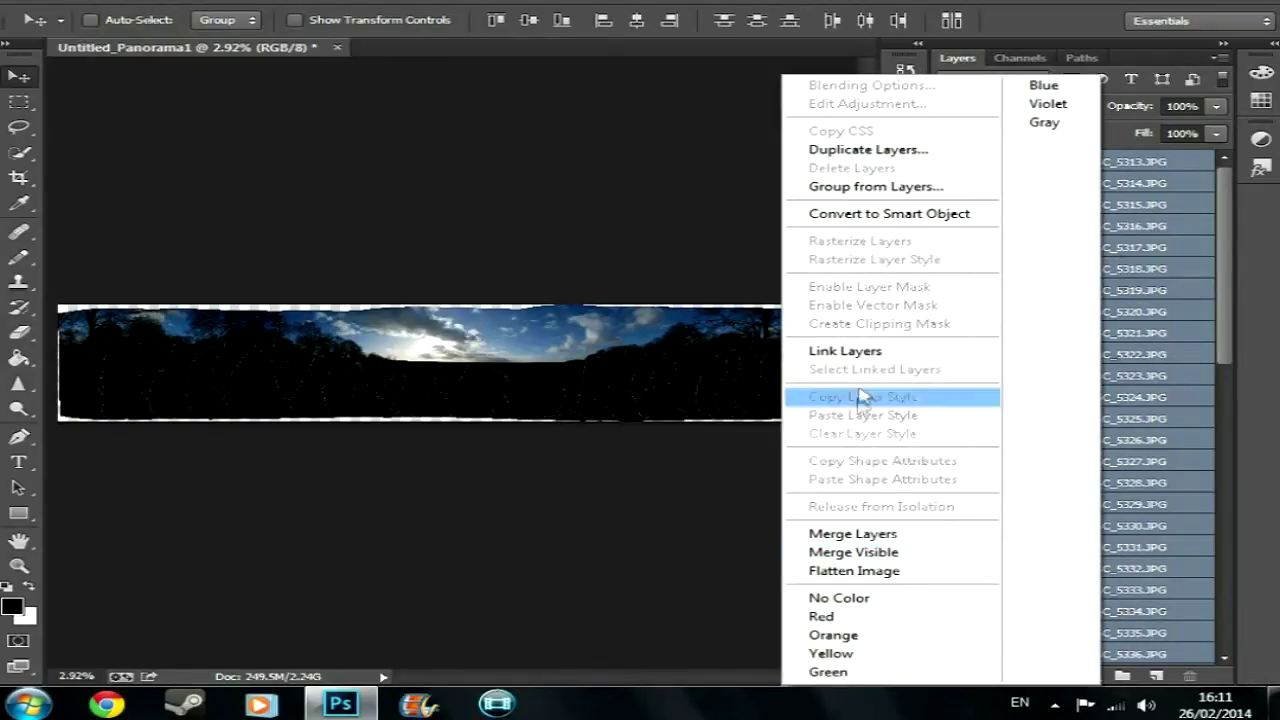
left_click(874, 572)
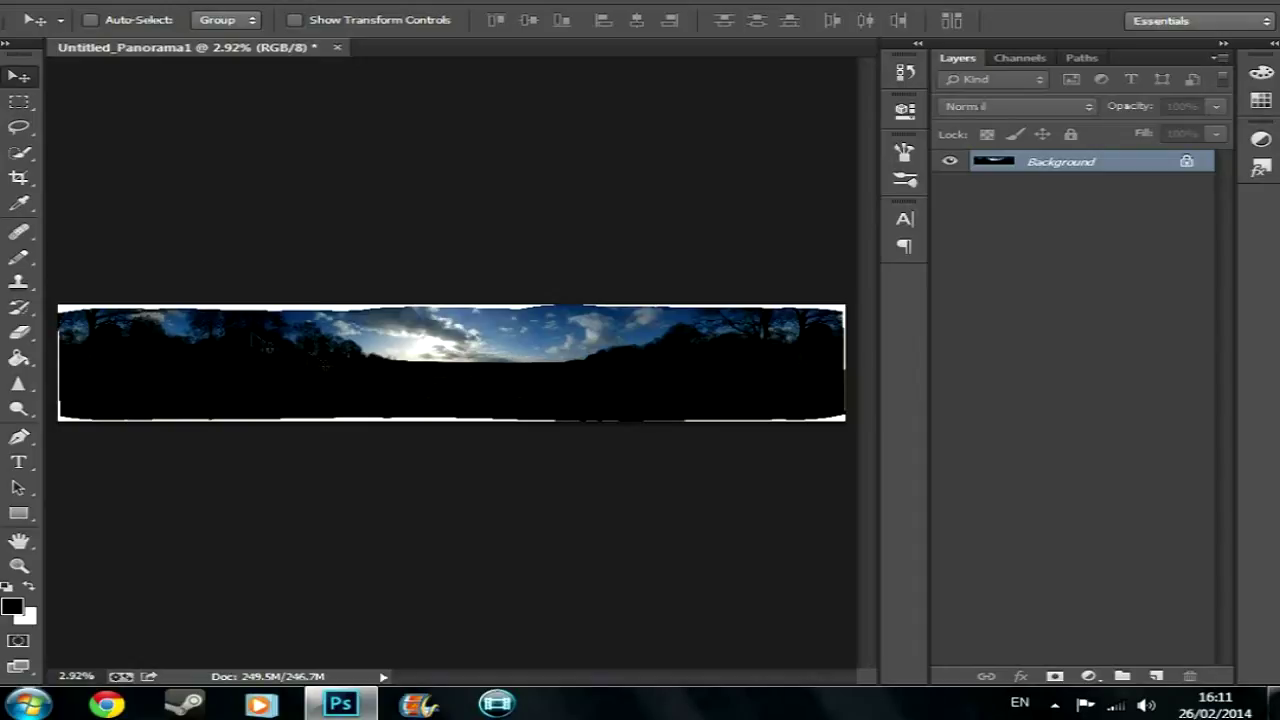
scroll(203, 374, "up", 5)
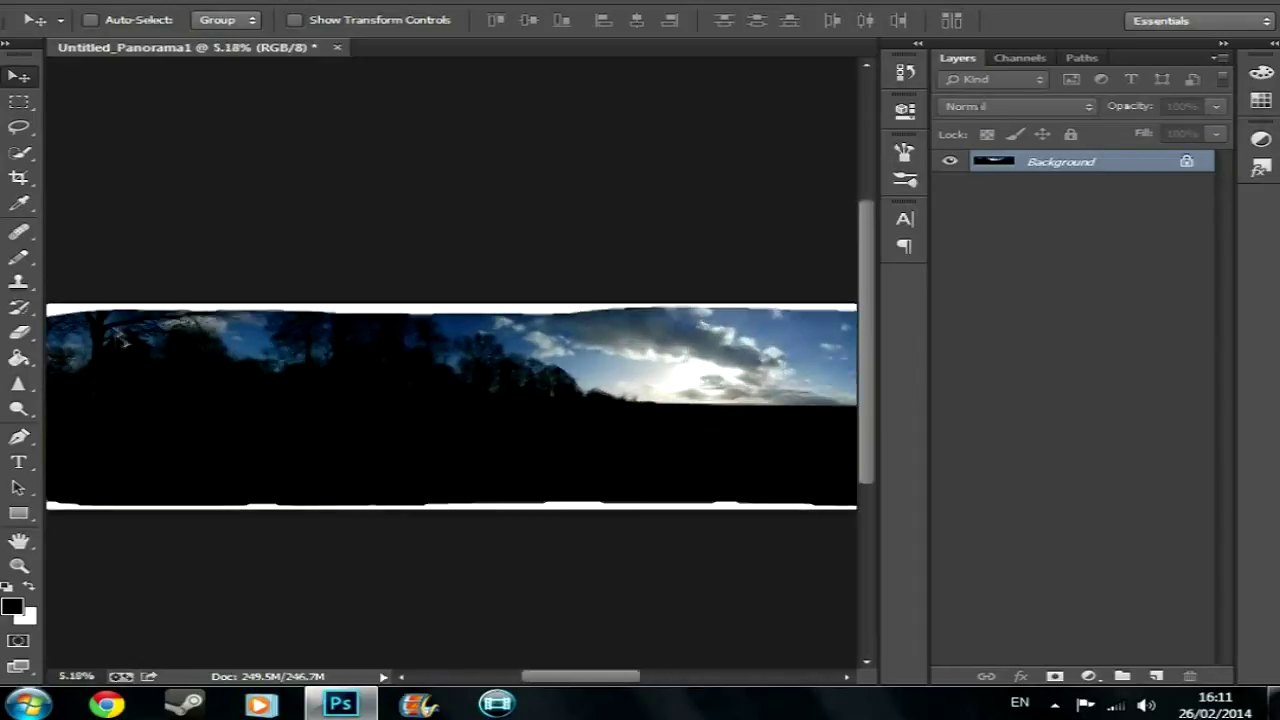
scroll(342, 520, "right", 5)
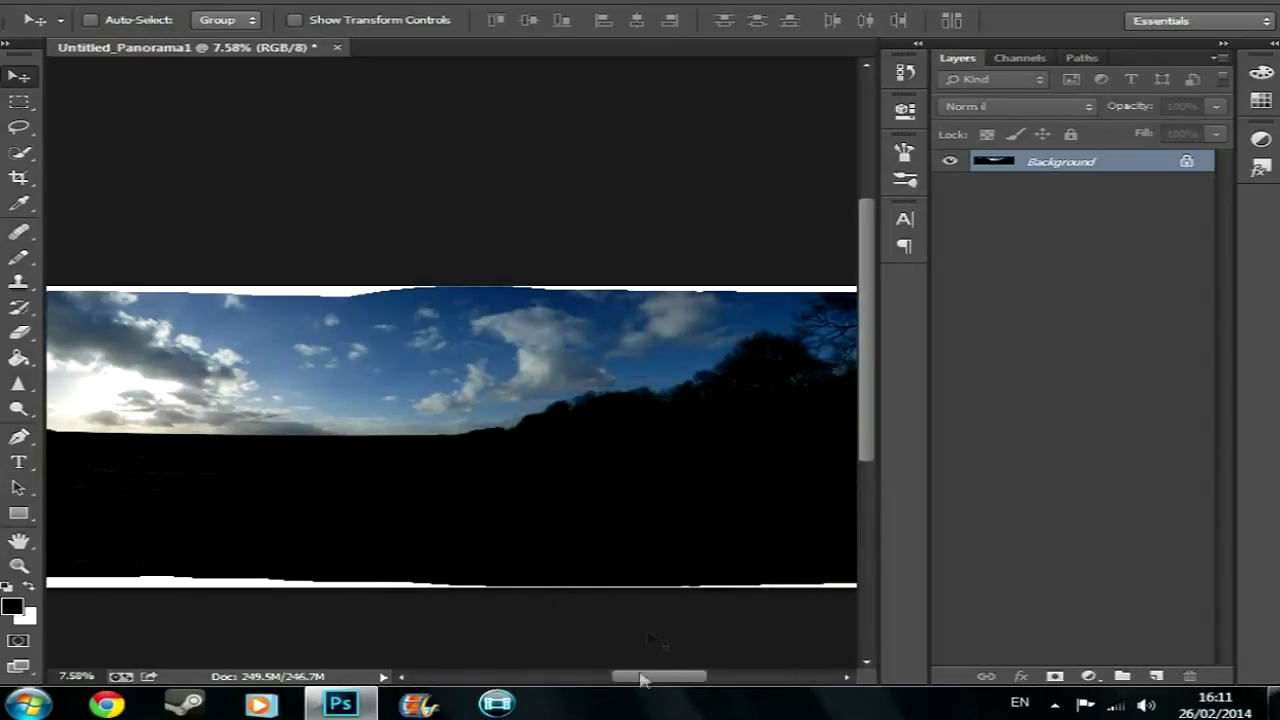
left_click_drag(657, 686, 550, 678)
scroll(523, 590, "down", 3)
scroll(505, 530, "down", 3)
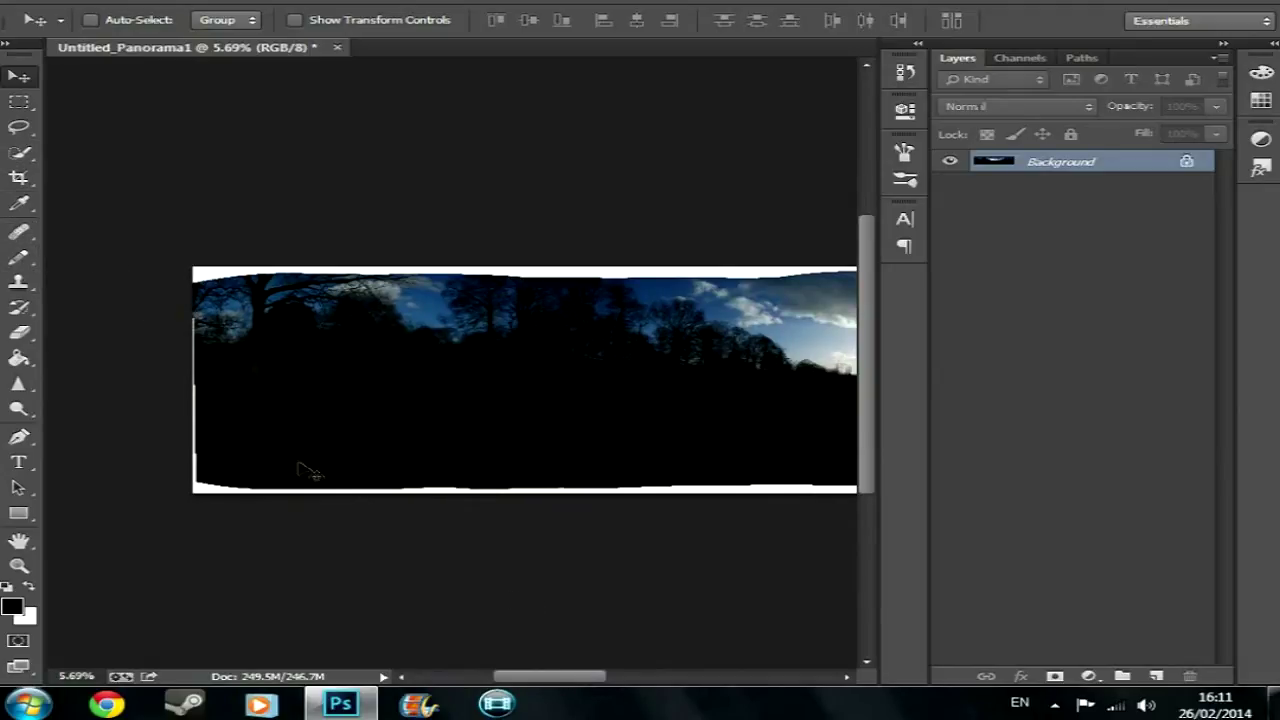
Select the Clone Stamp tool and dismiss the missing-source-point warning
left_click(18, 282)
left_click(65, 292)
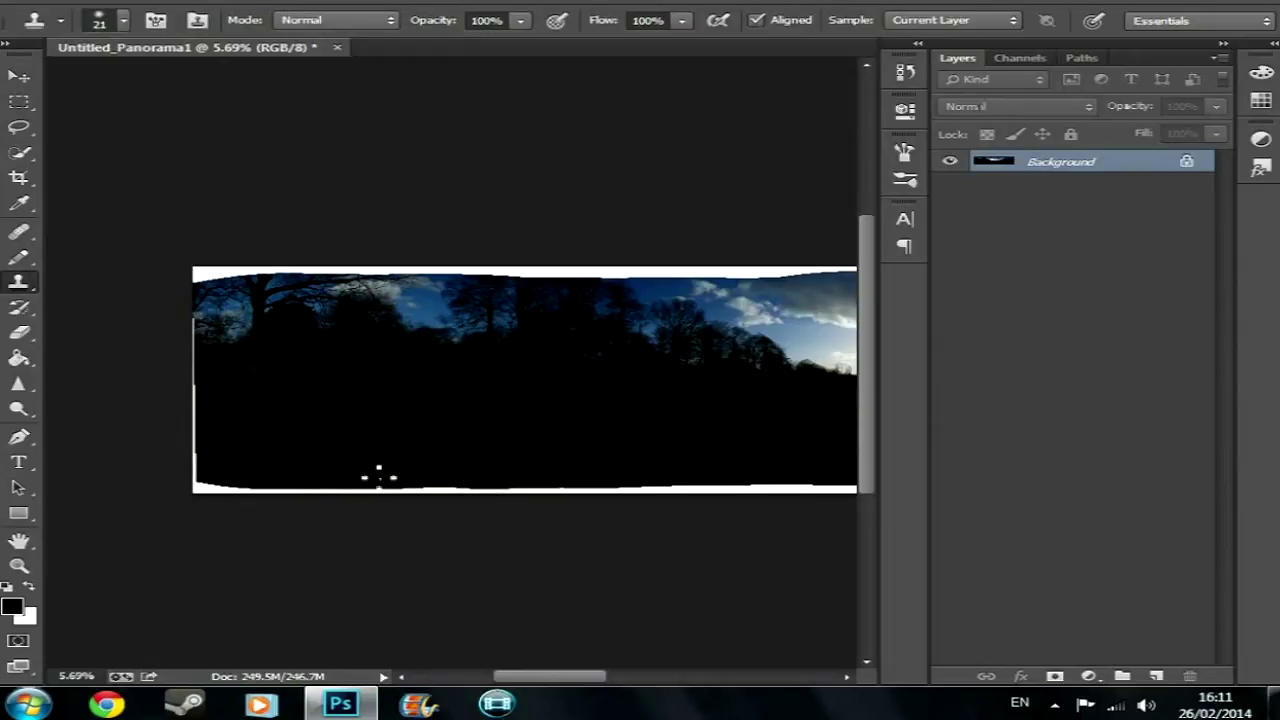
scroll(379, 478, "up", 1)
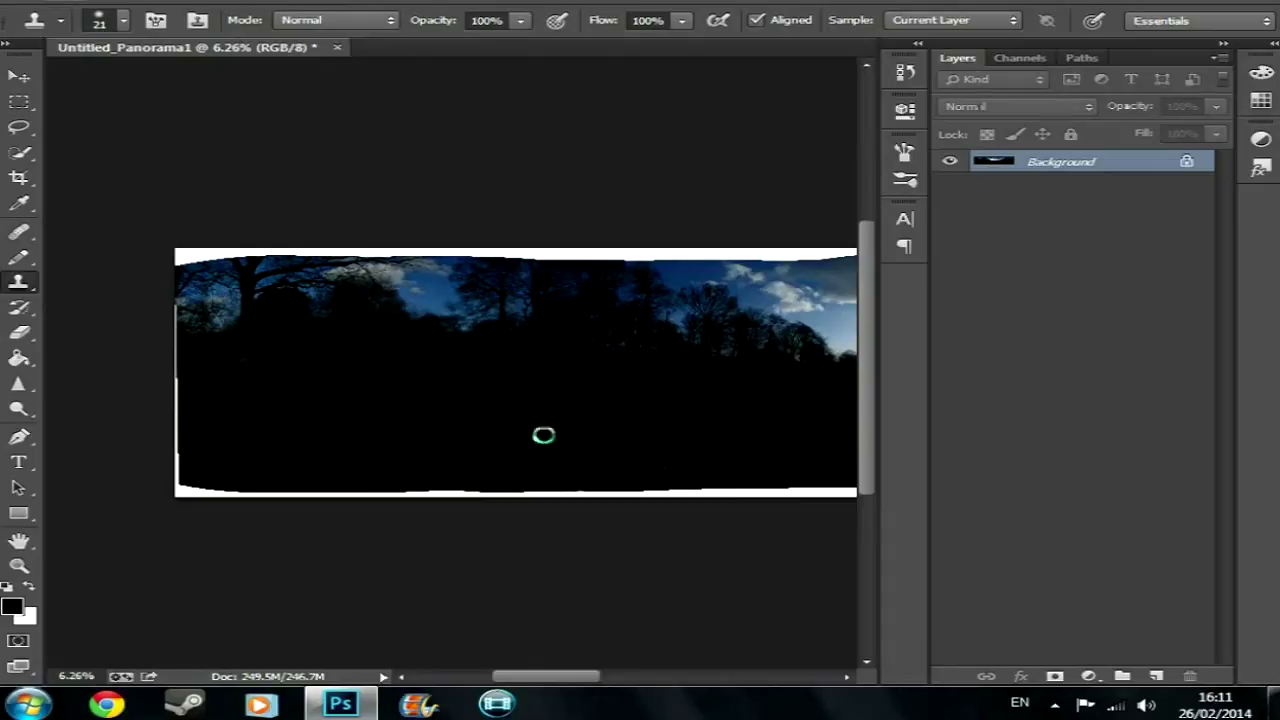
left_click(543, 435)
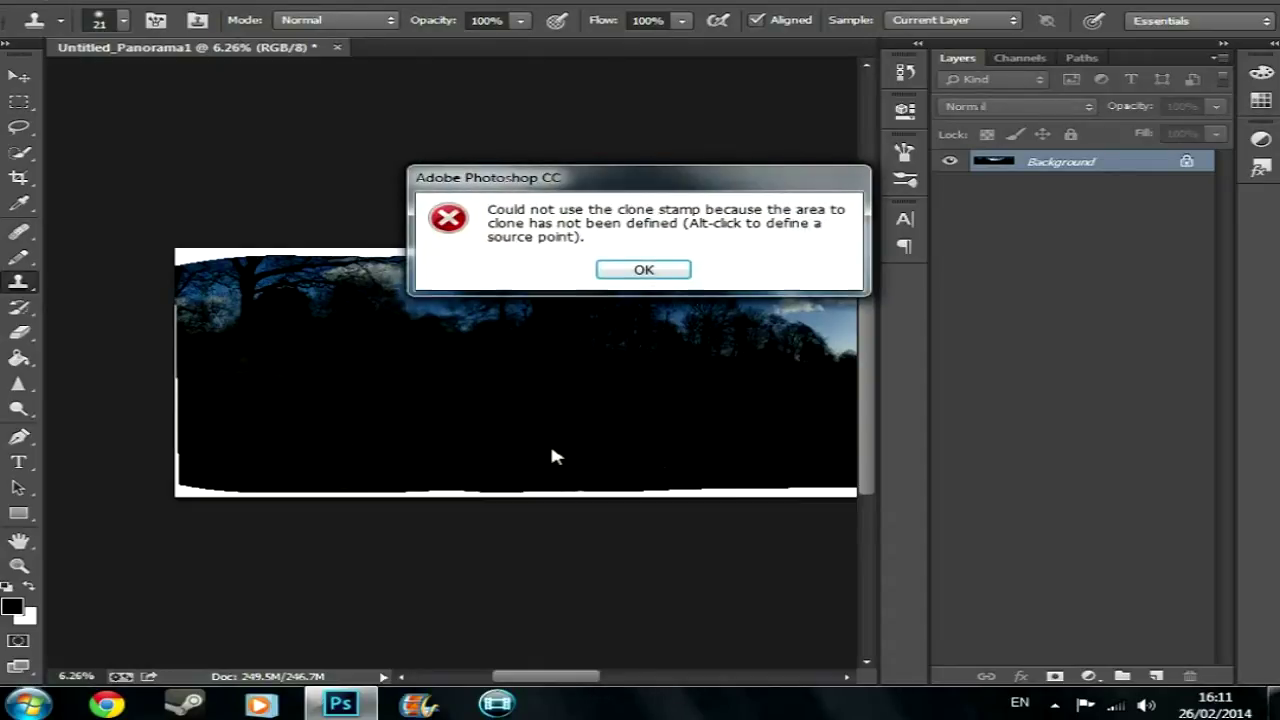
left_click(645, 272)
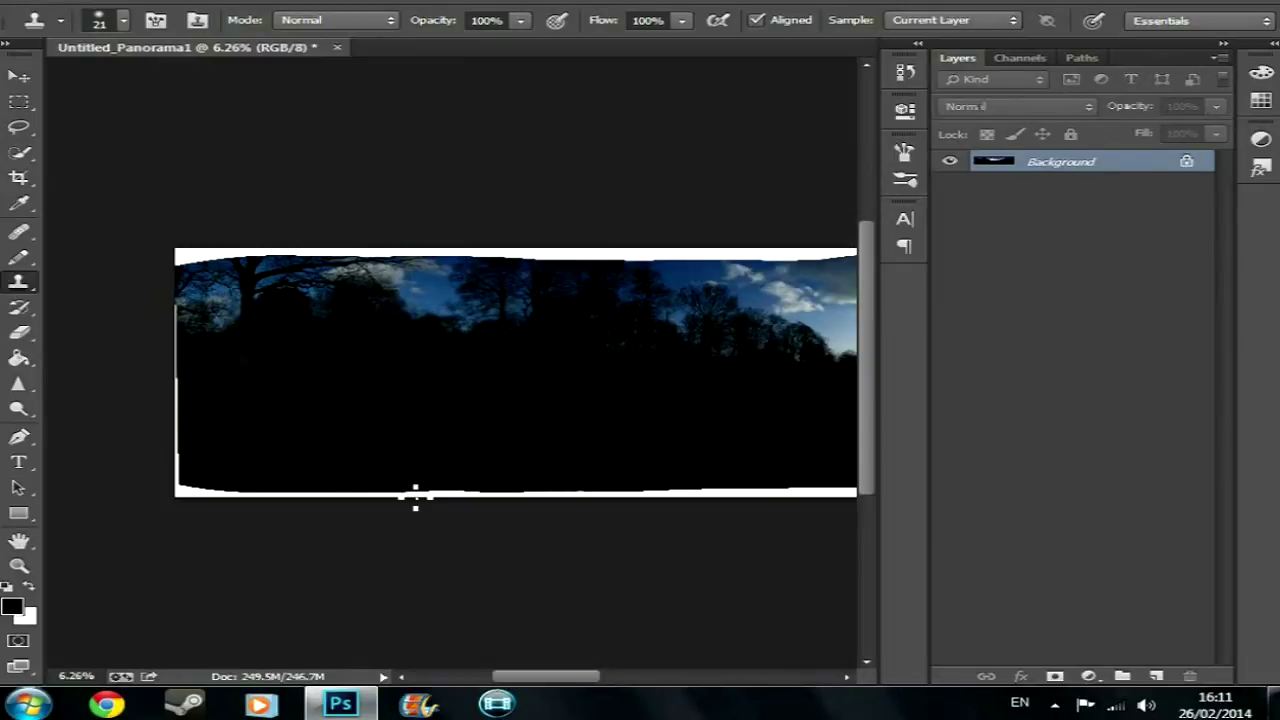
Set a 401 px brush and clone dark ground over the bottom white strip
left_click(122, 20)
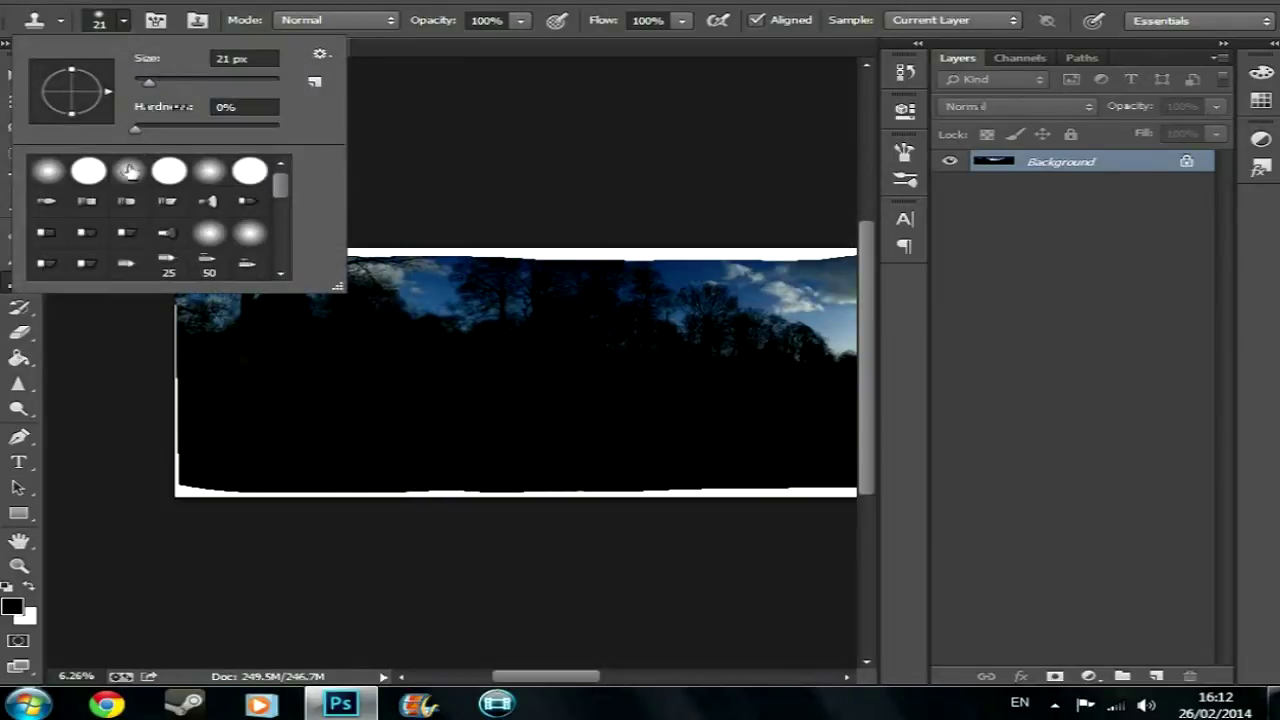
left_click_drag(148, 84, 162, 88)
type("401")
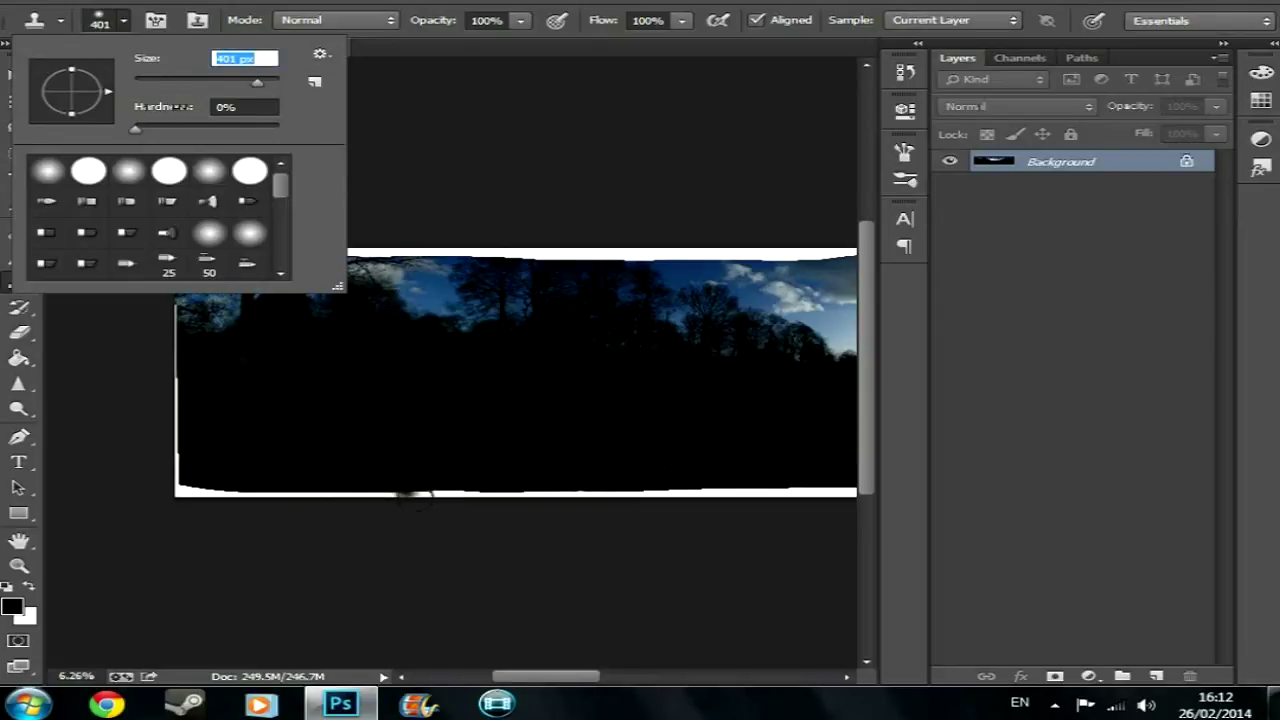
key("Return")
mouse_move(413, 497)
left_mouse_down()
mouse_move(494, 501)
mouse_move(337, 491)
mouse_move(345, 447)
mouse_move(371, 435)
mouse_move(376, 462)
mouse_move(353, 510)
mouse_move(299, 498)
mouse_move(374, 500)
mouse_move(333, 499)
left_mouse_up()
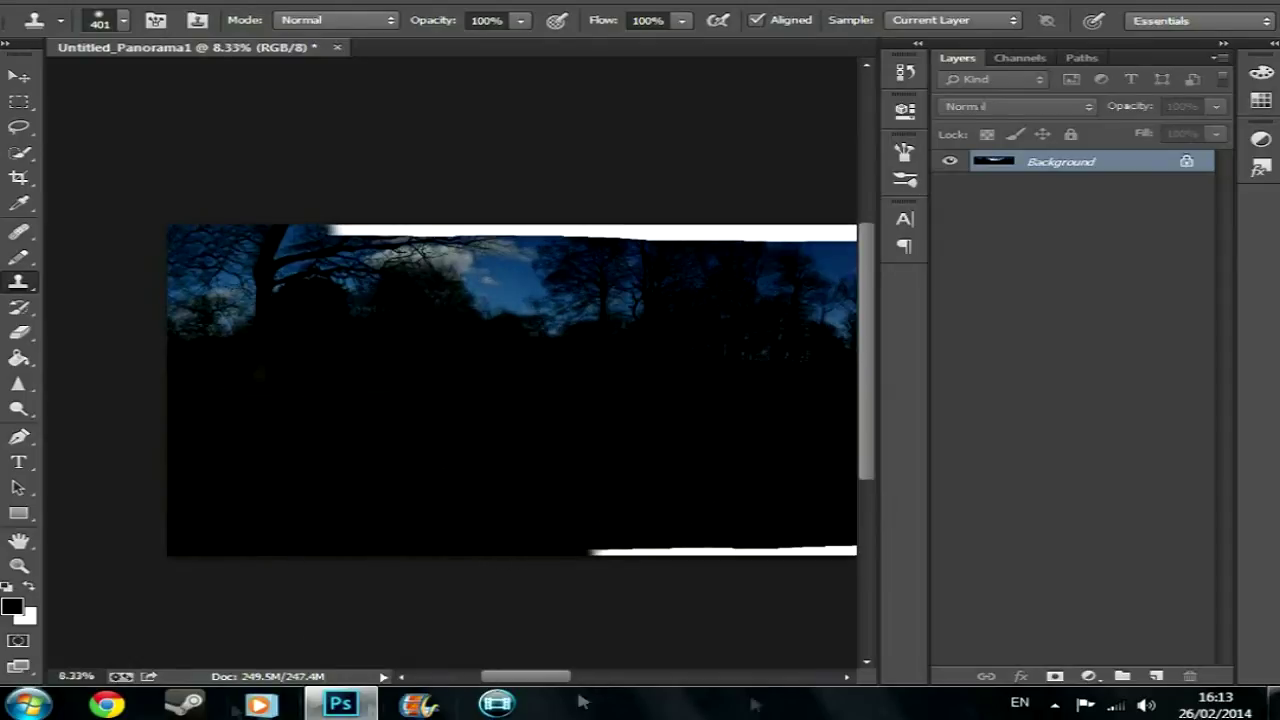
left_click(1054, 703)
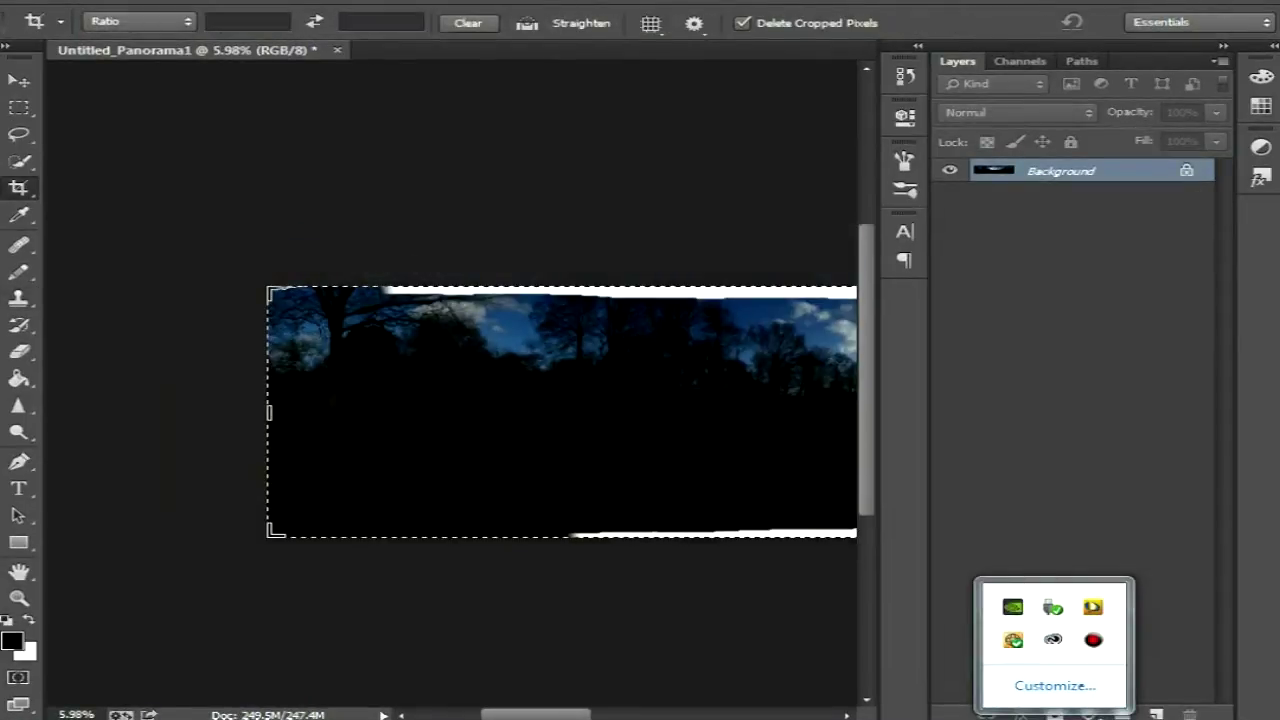
Zoom and scroll around the panorama to inspect its uneven edges
left_click(947, 664)
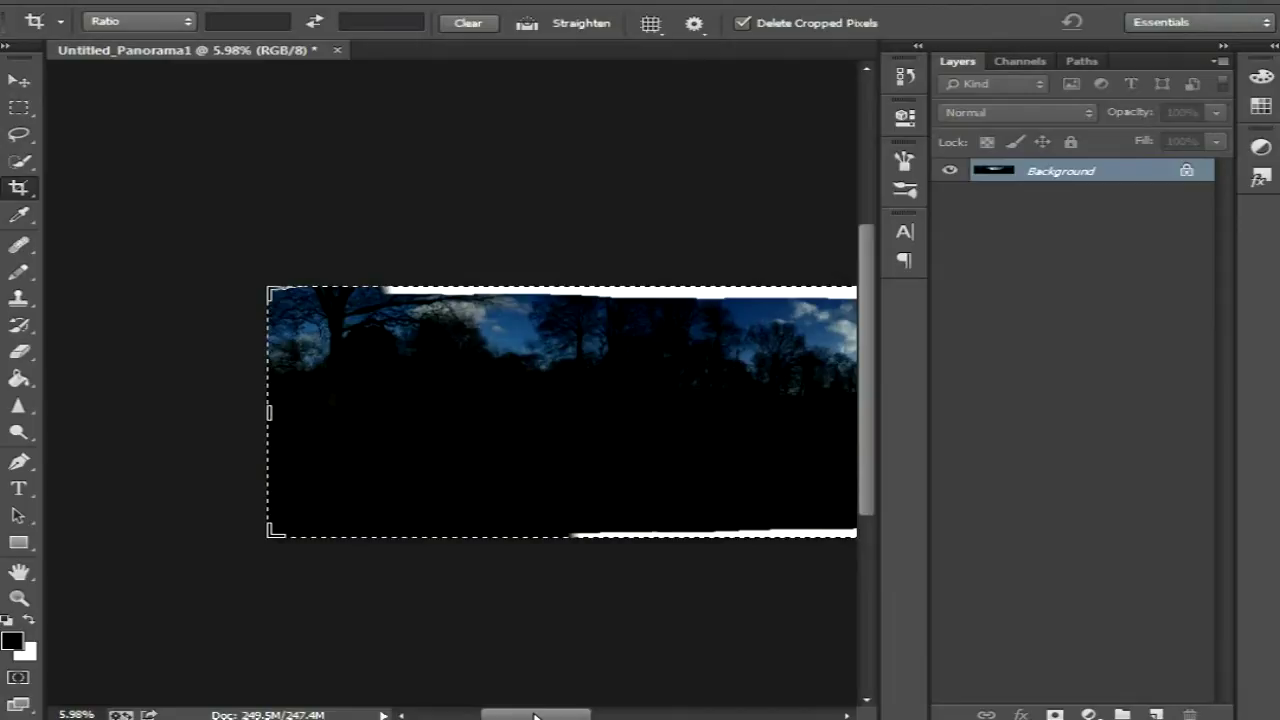
right_click(1172, 16)
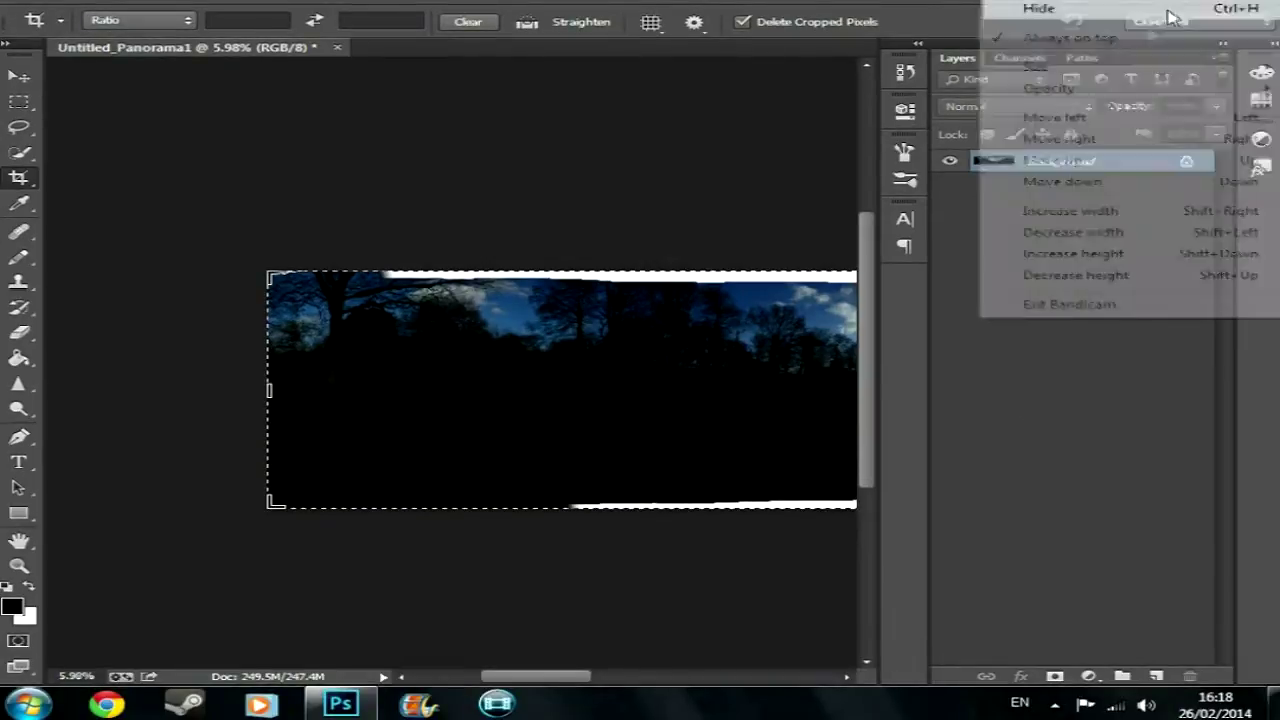
left_click(1172, 16)
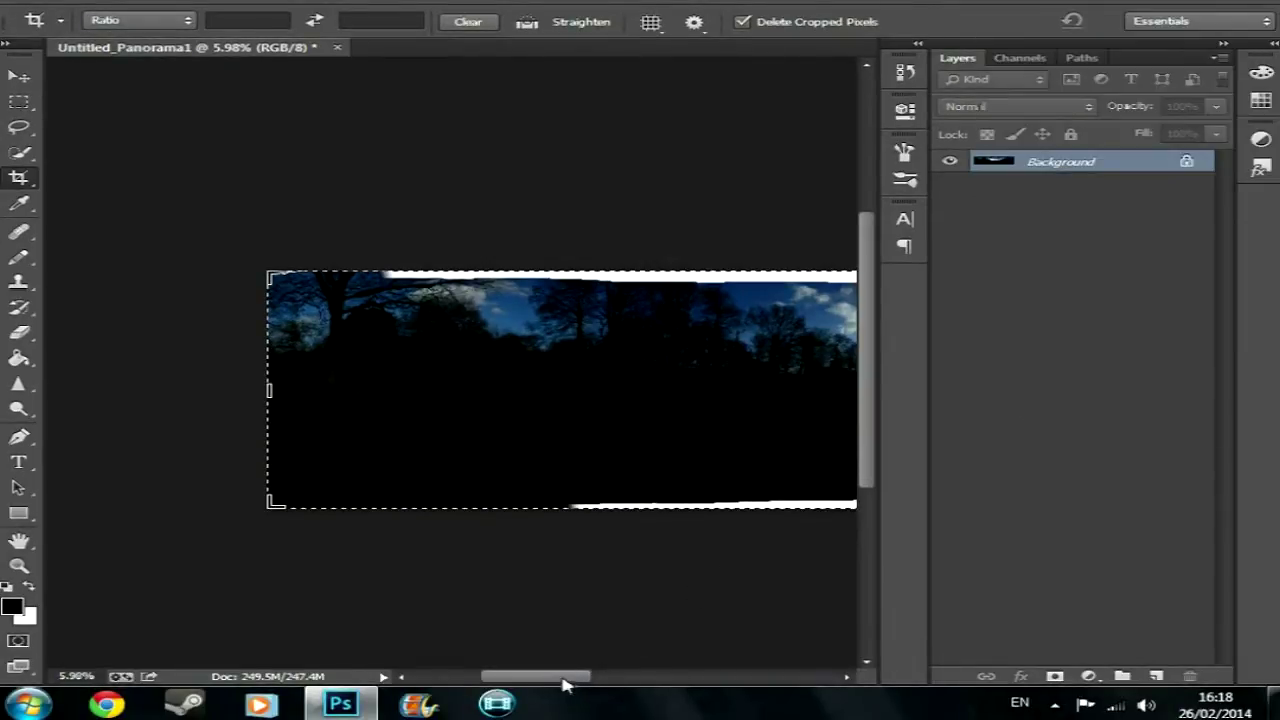
mouse_move(563, 684)
left_mouse_down()
mouse_move(590, 684)
mouse_move(579, 684)
left_mouse_up()
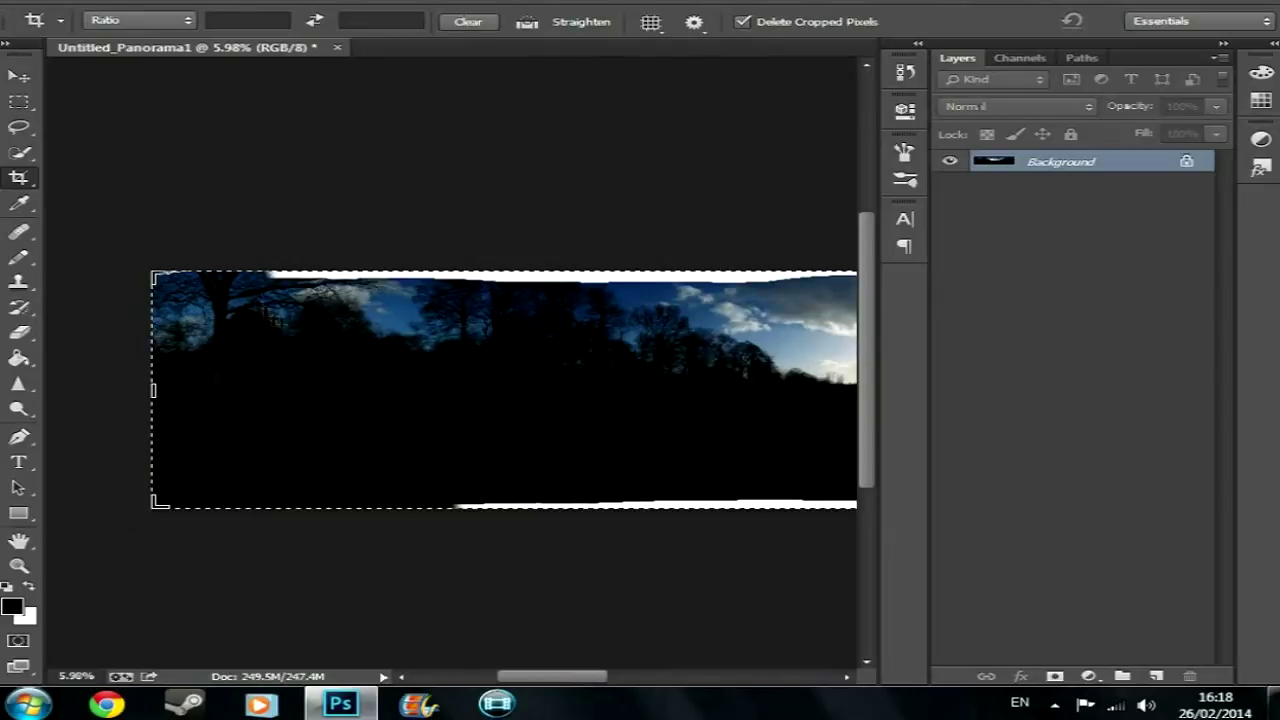
scroll(250, 300, "up", 2)
scroll(250, 296, "up", 6)
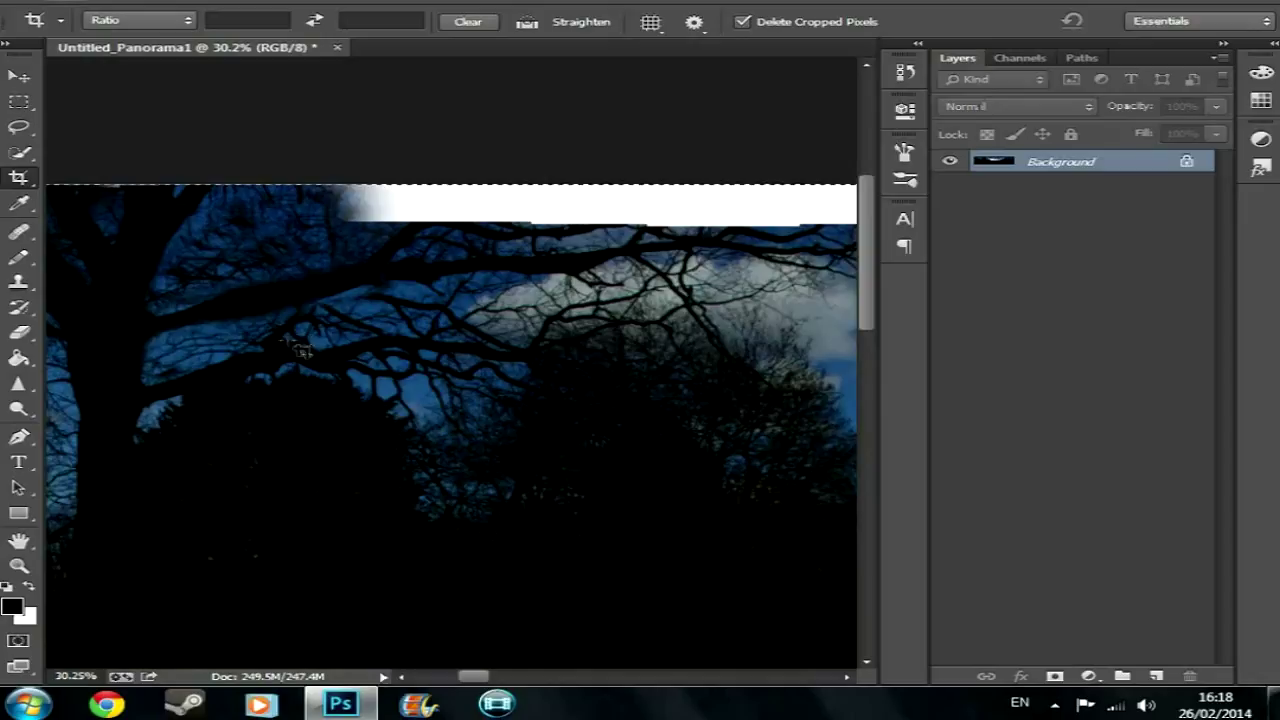
scroll(245, 330, "down", 3)
scroll(315, 343, "down", 1)
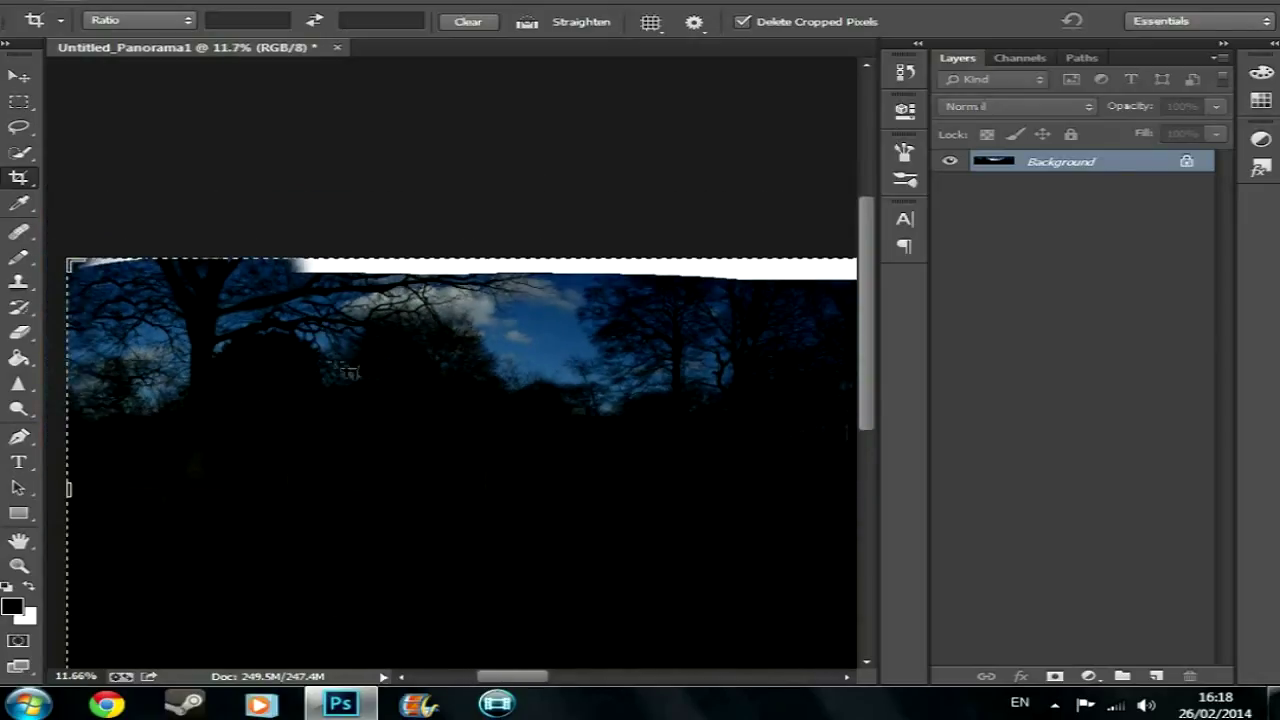
left_click_drag(530, 678, 730, 678)
scroll(640, 555, "down", 2)
scroll(640, 555, "down", 1)
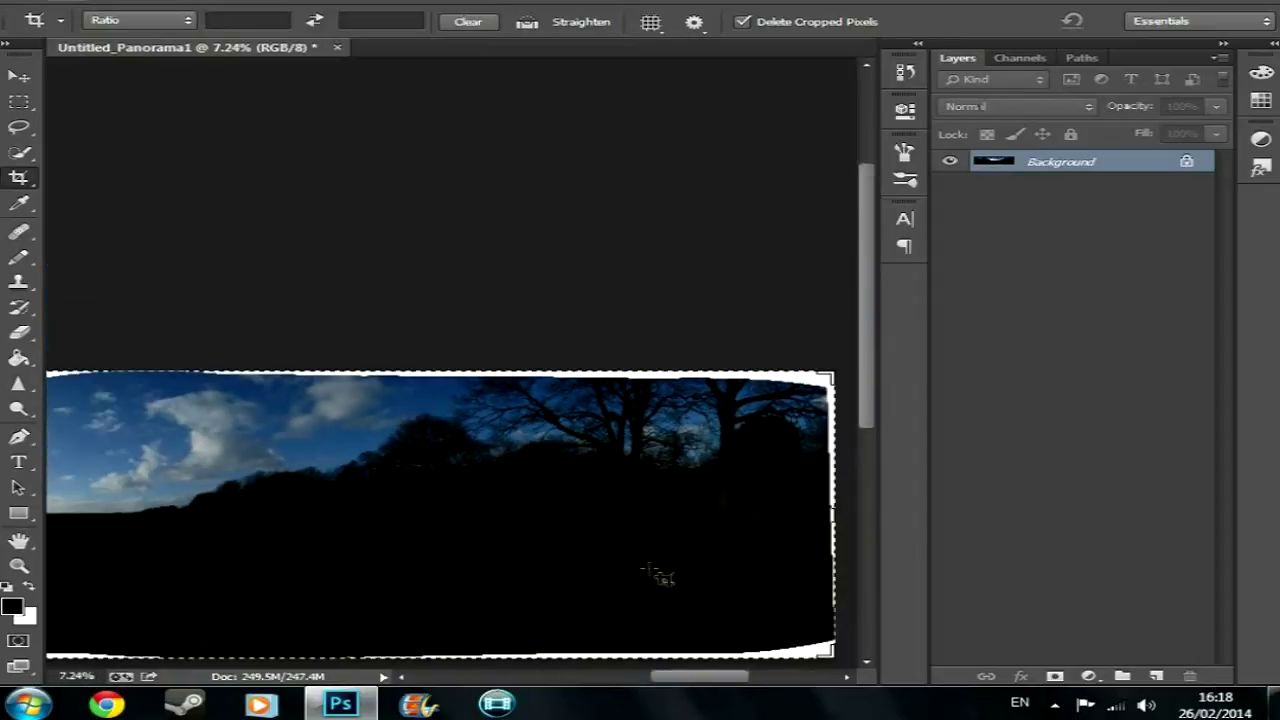
left_click_drag(687, 680, 695, 684)
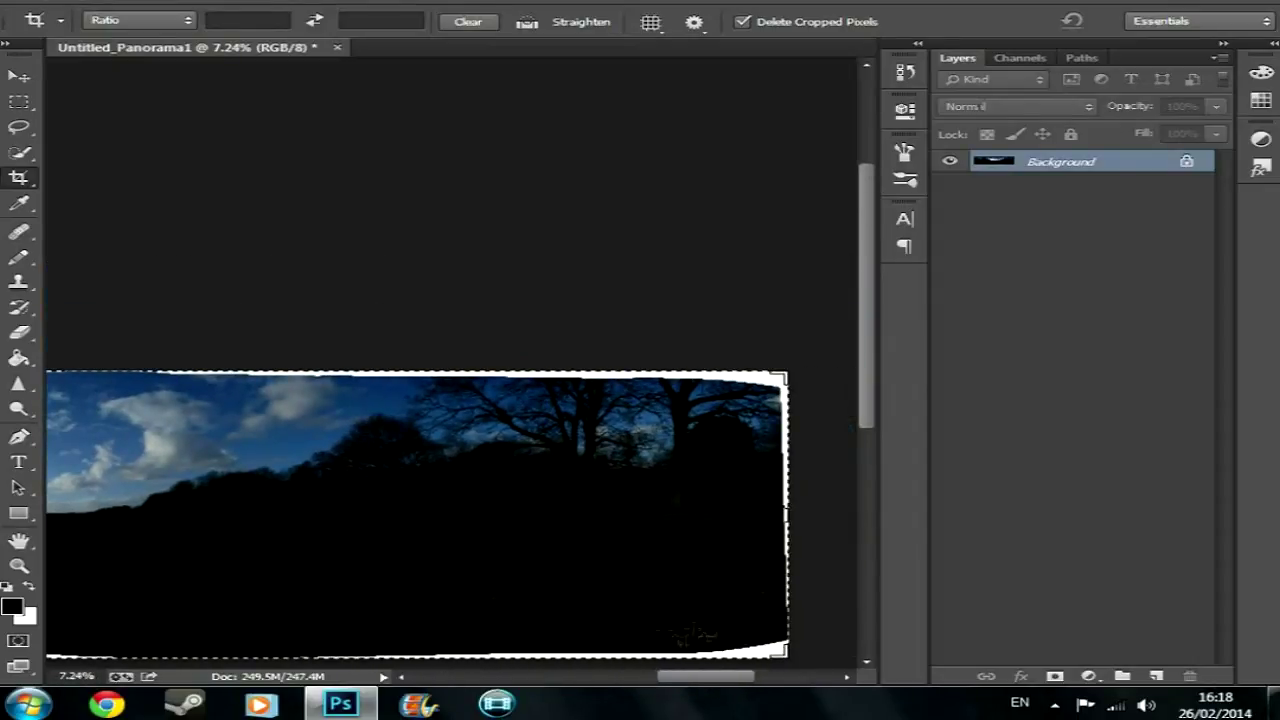
left_click_drag(705, 683, 638, 678)
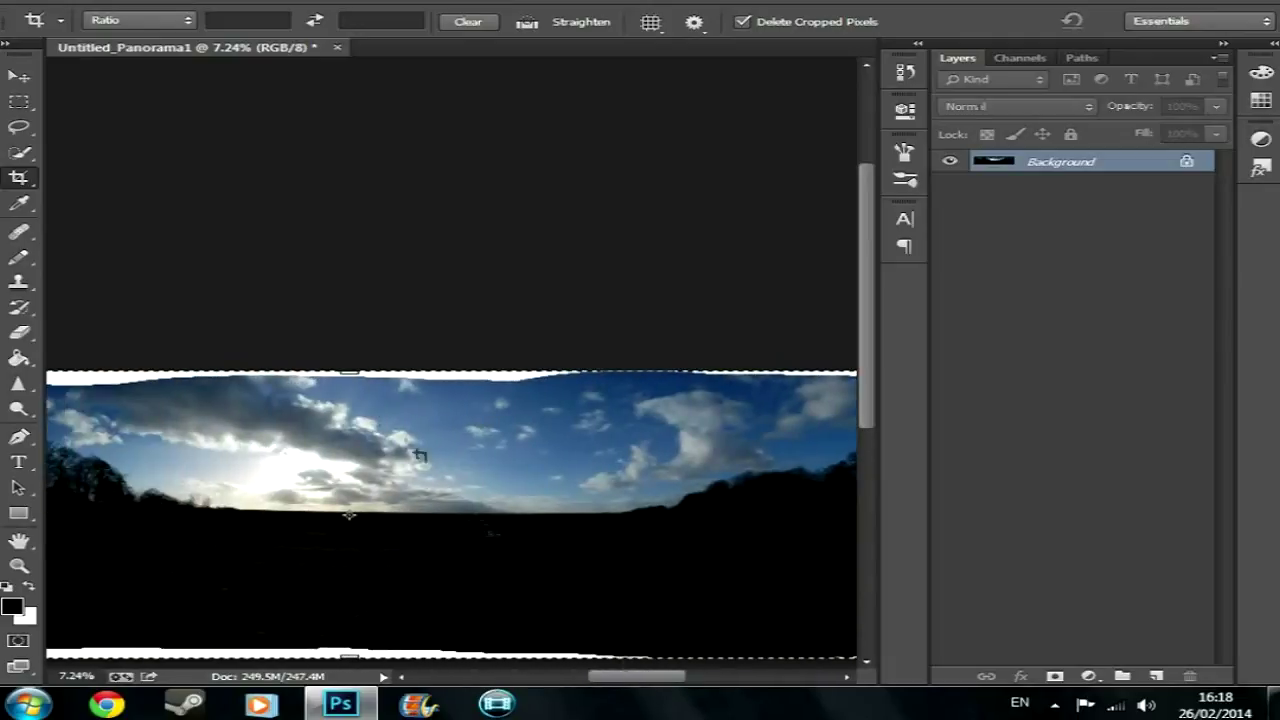
Draw a crop box around the panorama, lower its top edge, and commit the crop
left_click(349, 372)
scroll(363, 400, "down", 3)
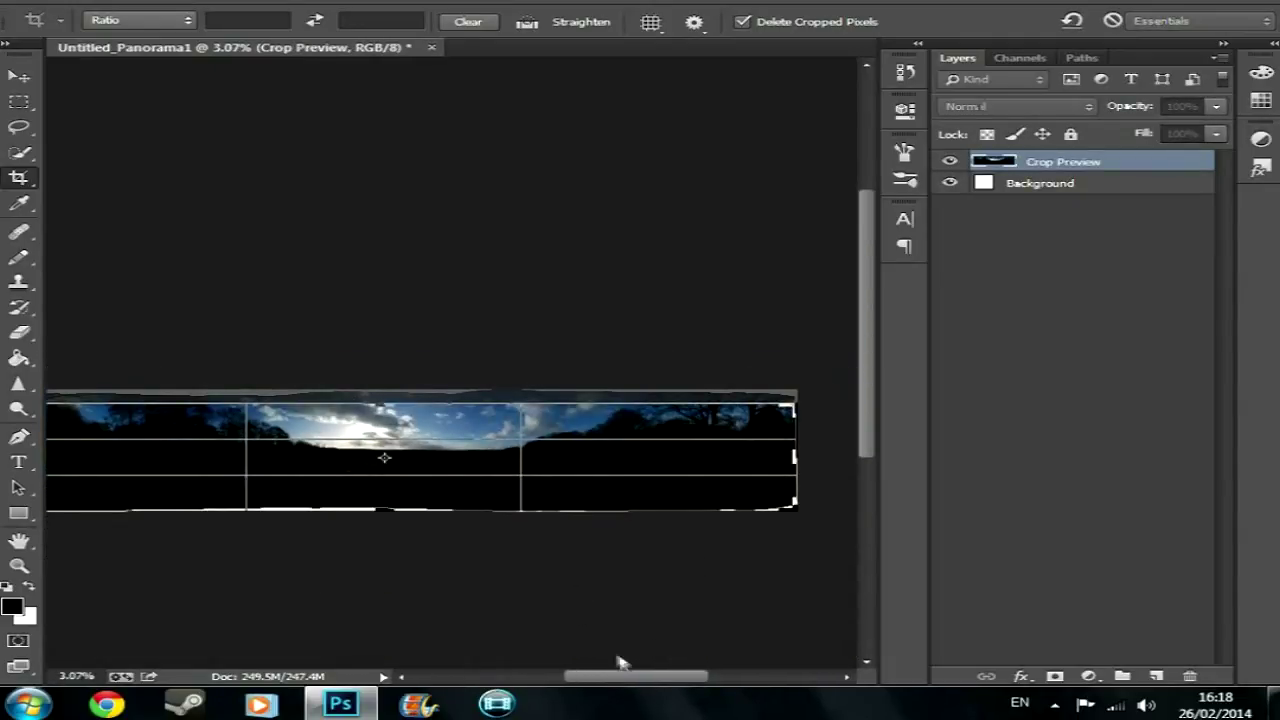
mouse_move(618, 678)
left_mouse_down()
mouse_move(563, 680)
mouse_move(598, 678)
left_mouse_up()
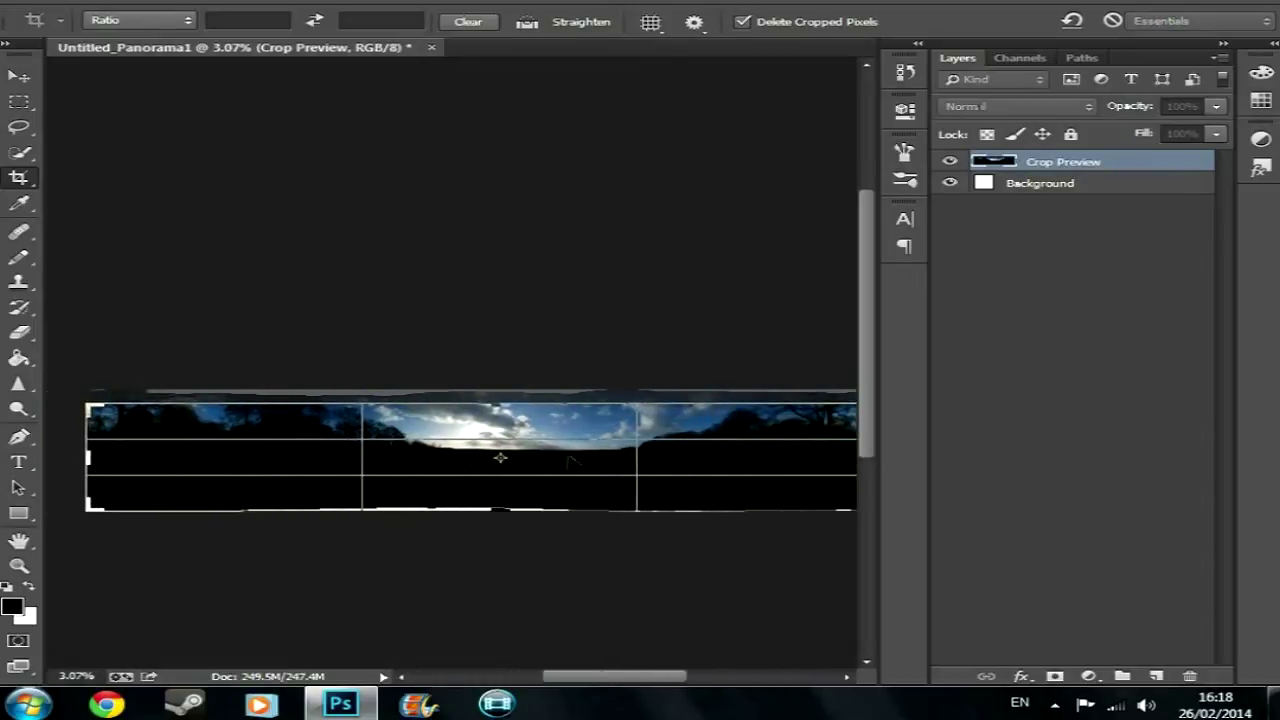
left_click_drag(512, 404, 513, 401)
mouse_move(587, 678)
left_mouse_down()
mouse_move(648, 682)
mouse_move(589, 684)
left_mouse_up()
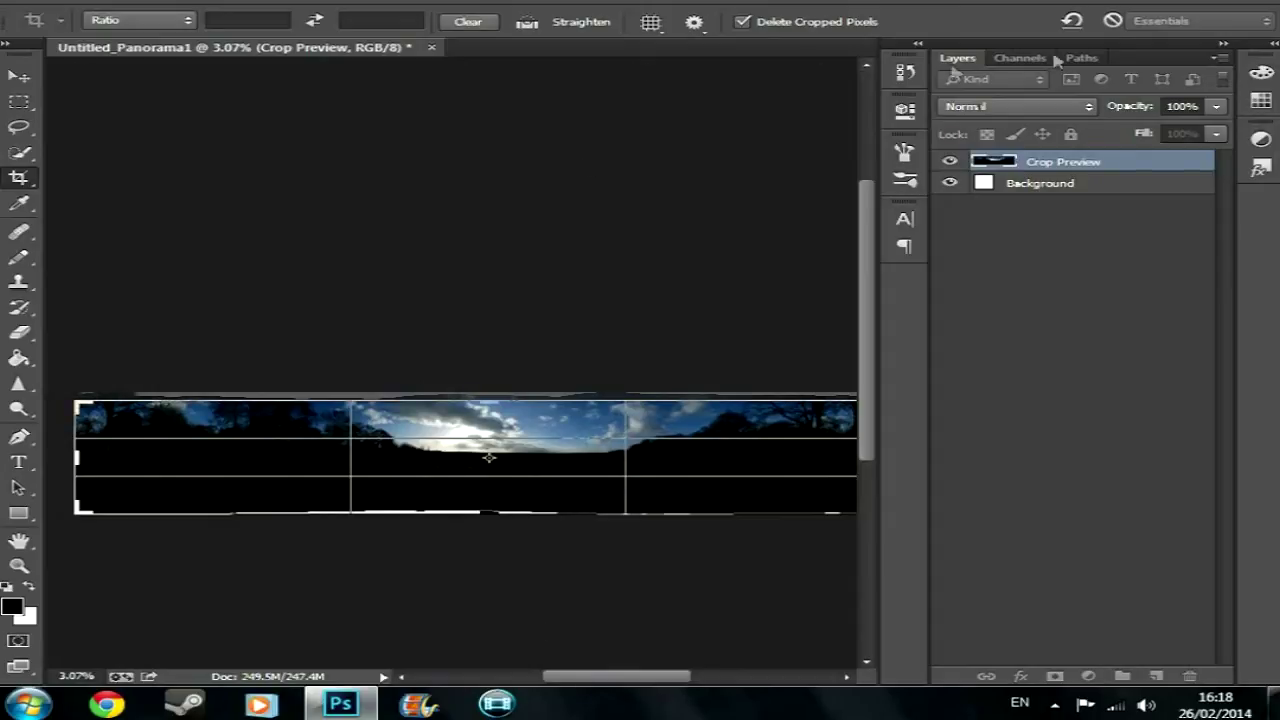
key("Return")
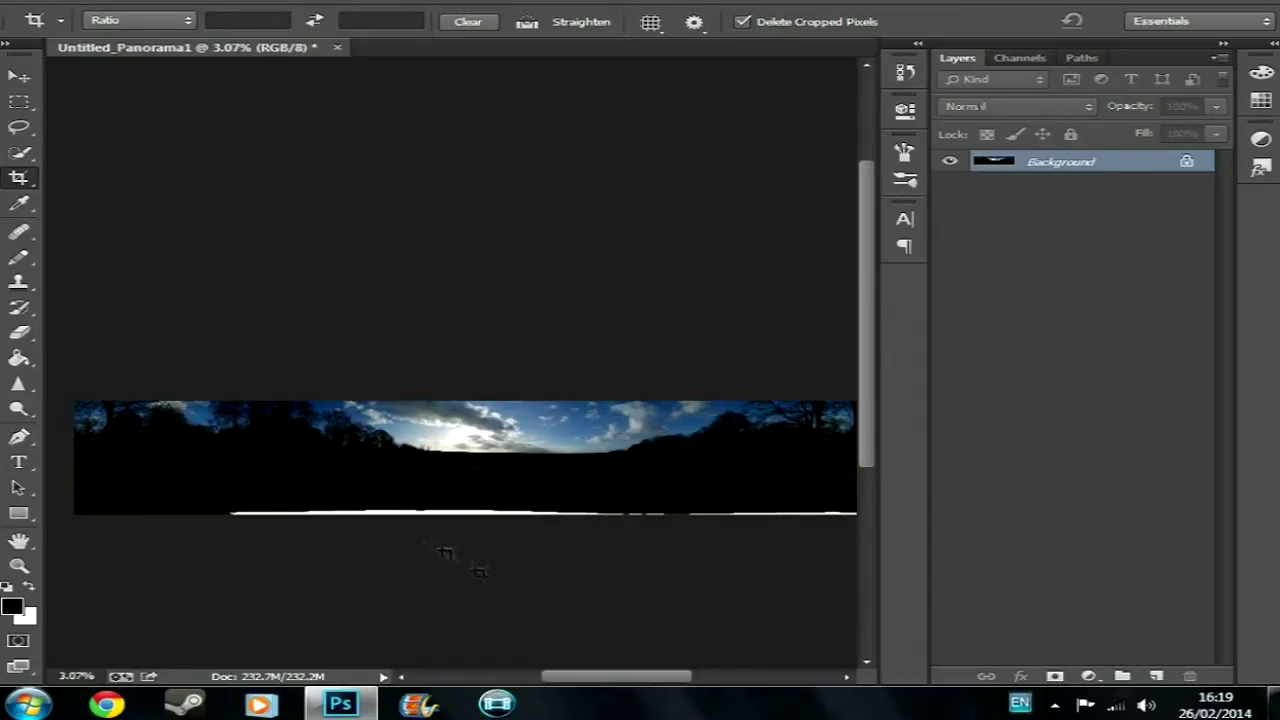
Zoom out and fit the cropped panorama in the window with Ctrl+0
left_click(1056, 708)
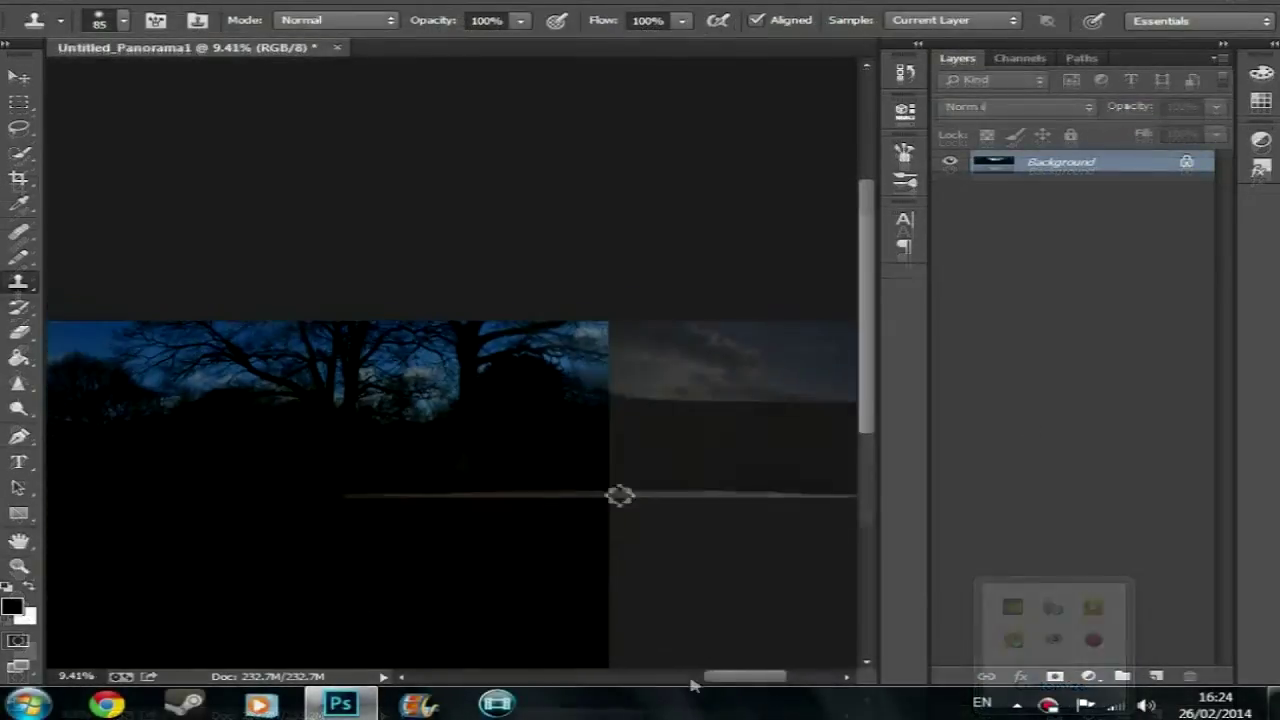
left_click_drag(706, 684, 600, 682)
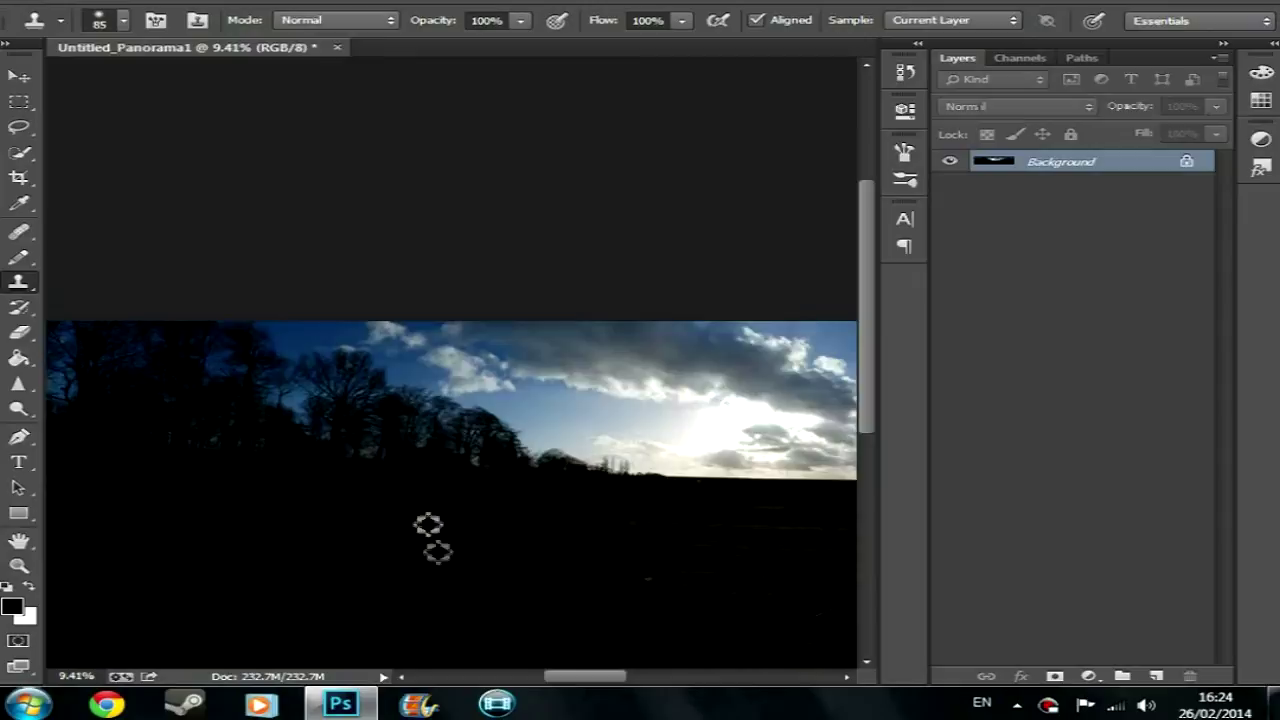
scroll(592, 488, "down", 2)
scroll(600, 495, "down", 2)
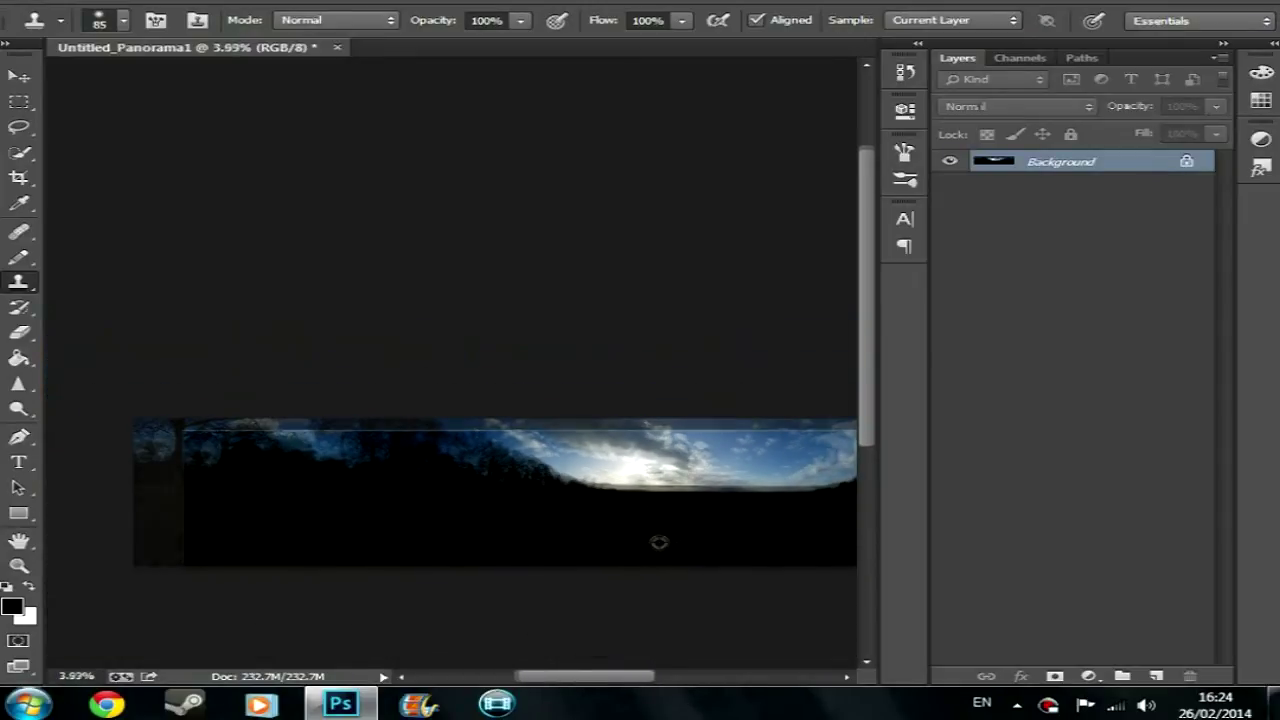
mouse_move(632, 684)
left_mouse_down()
mouse_move(682, 684)
mouse_move(622, 684)
left_mouse_up()
scroll(600, 591, "down", 1)
scroll(400, 440, "down", 1)
key("ctrl+0")
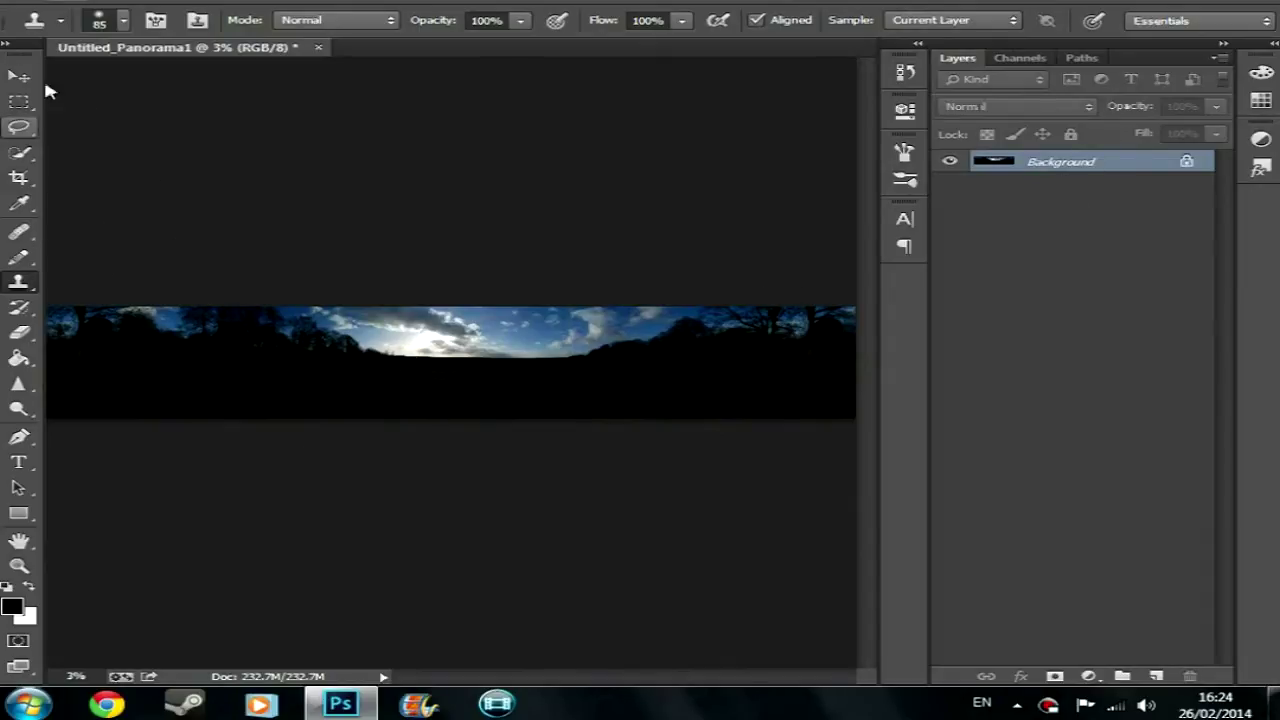
Look through Image > Adjustments, then switch to the Dodge tool at Midtones, 31% exposure
left_click(146, 2)
mouse_move(211, 40)
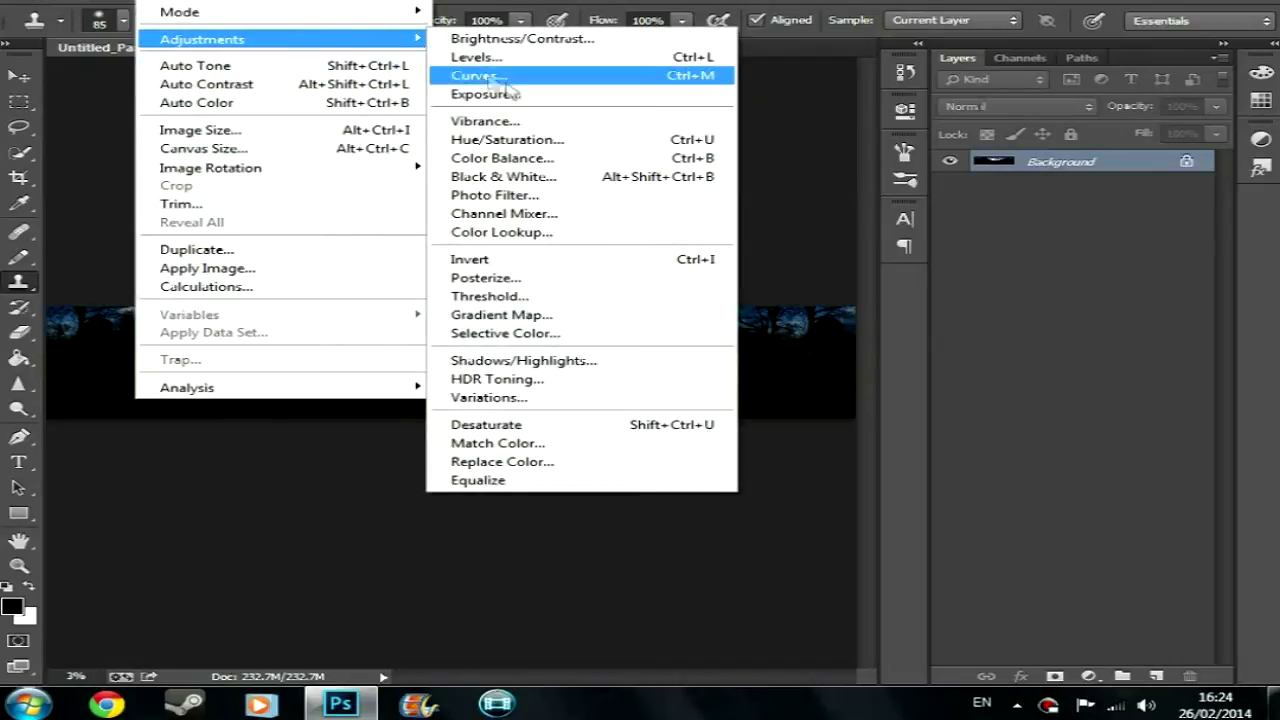
left_click(18, 384)
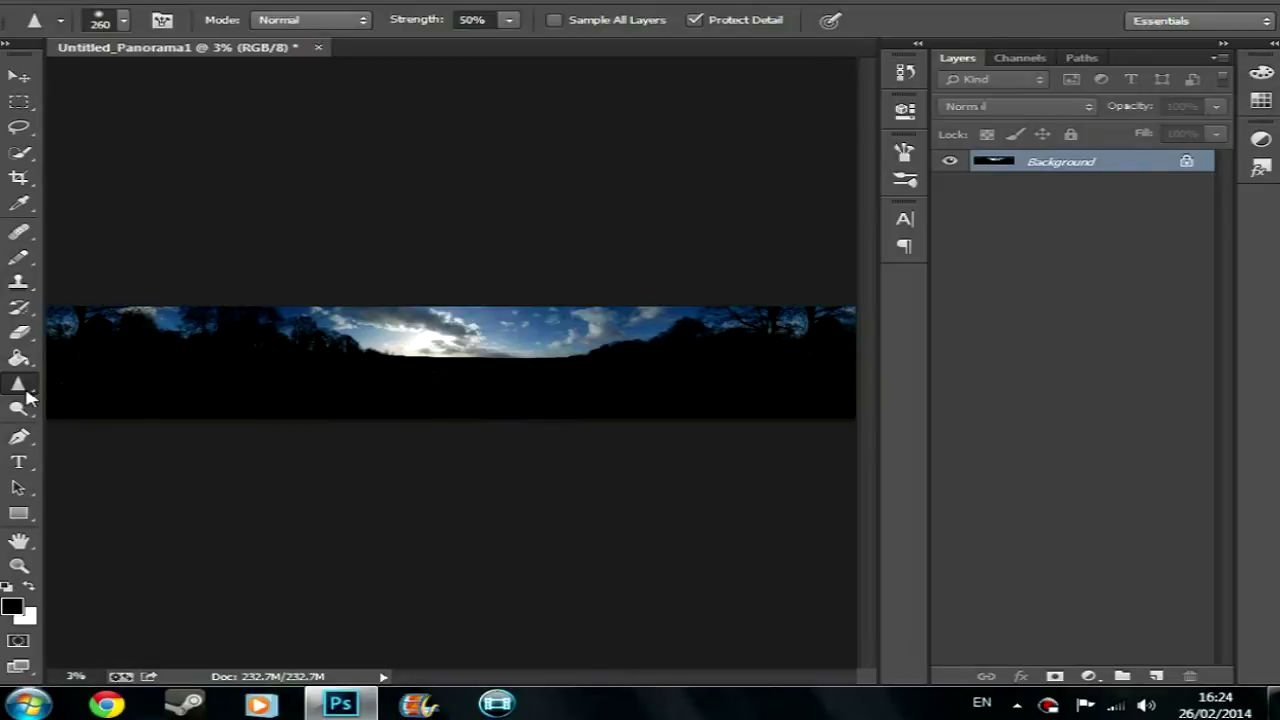
right_click(27, 394)
left_click(19, 408)
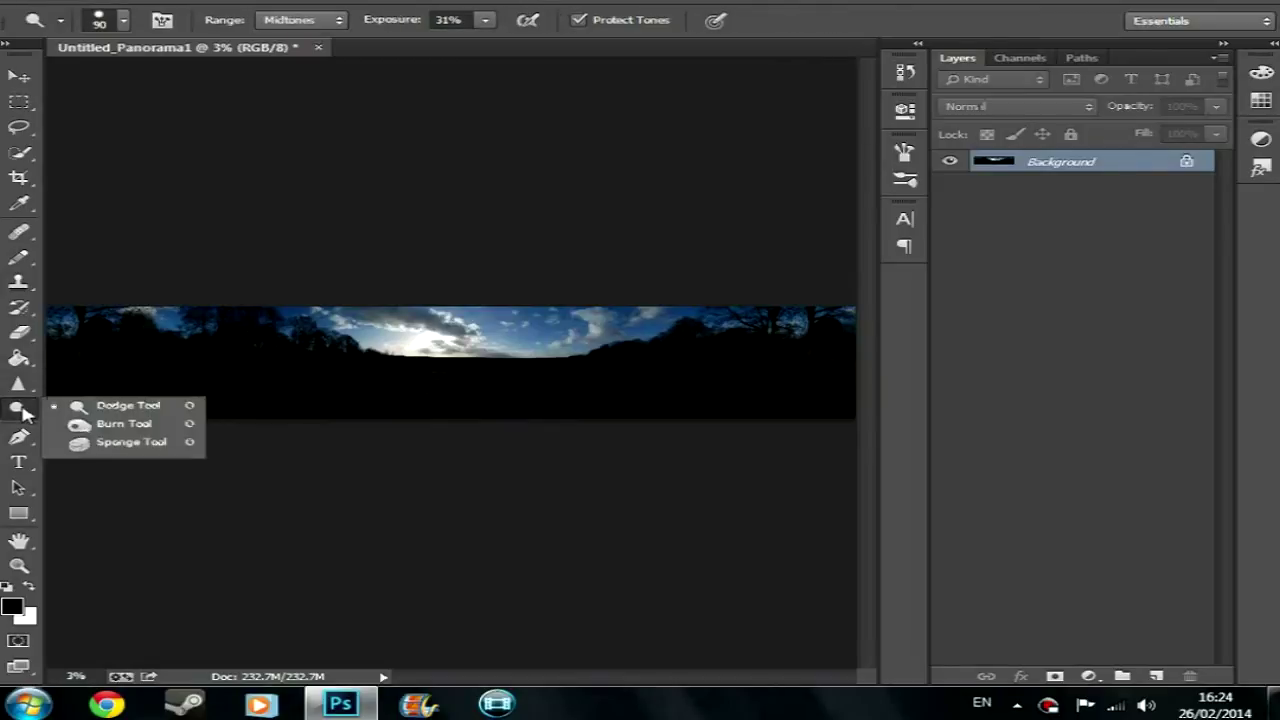
left_click(114, 408)
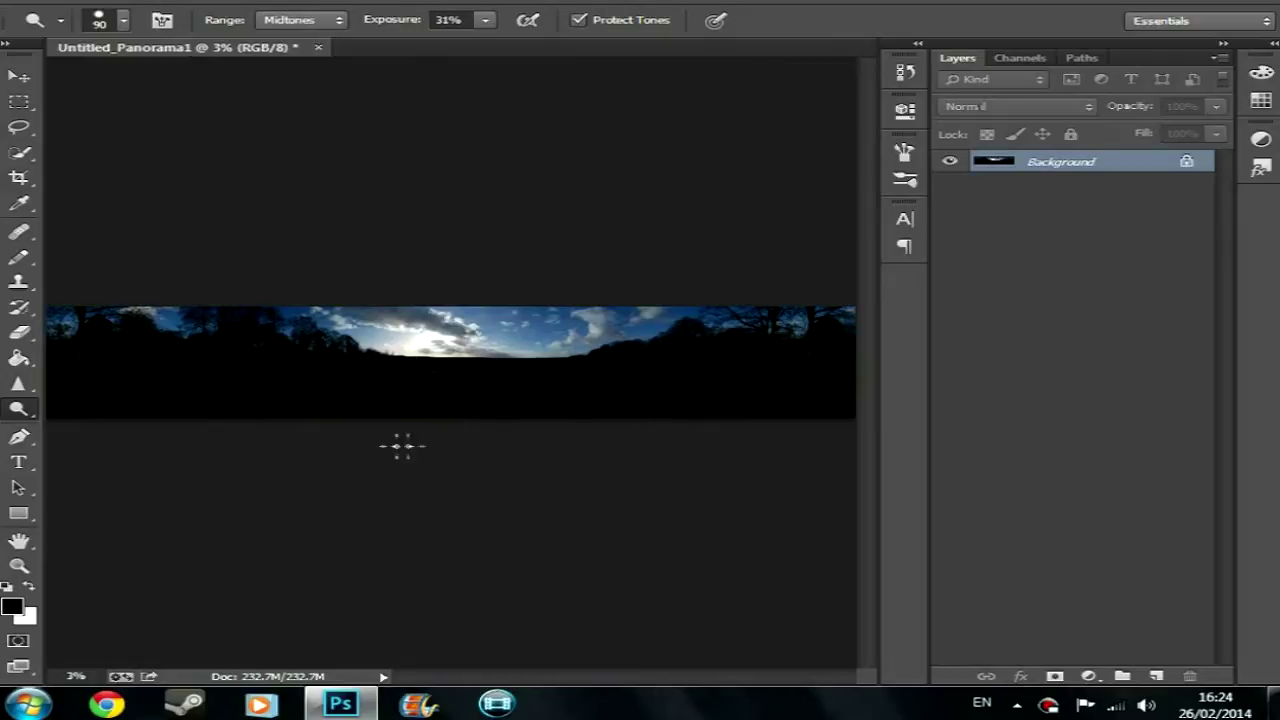
scroll(361, 415, "up", 3)
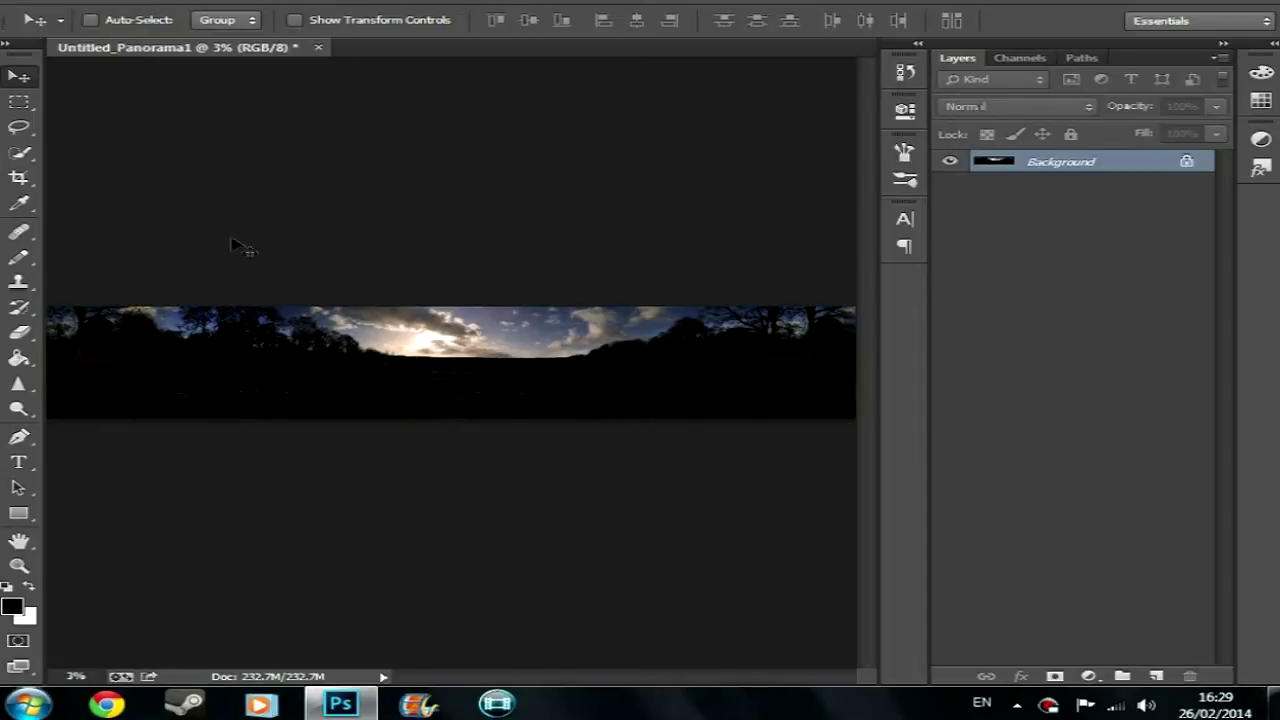
Rotate the panorama 180° using Image > Image Rotation
left_click(136, 3)
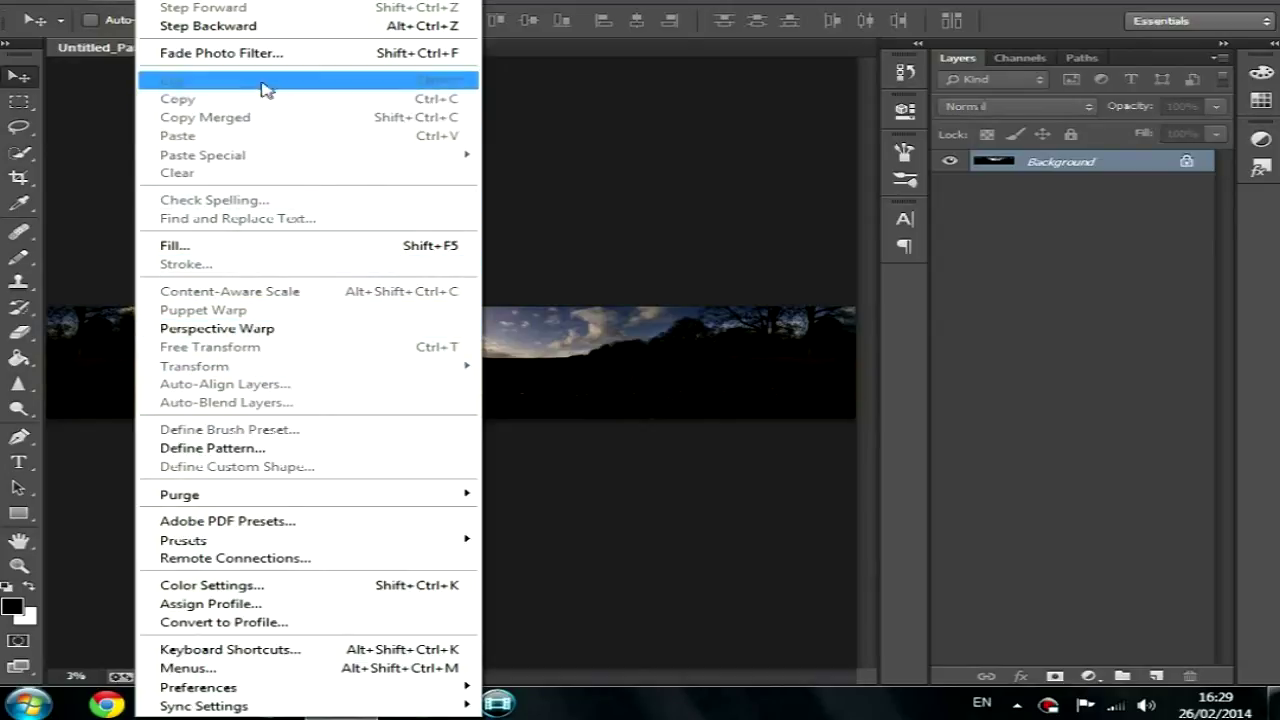
left_click(120, 3)
left_click(160, 2)
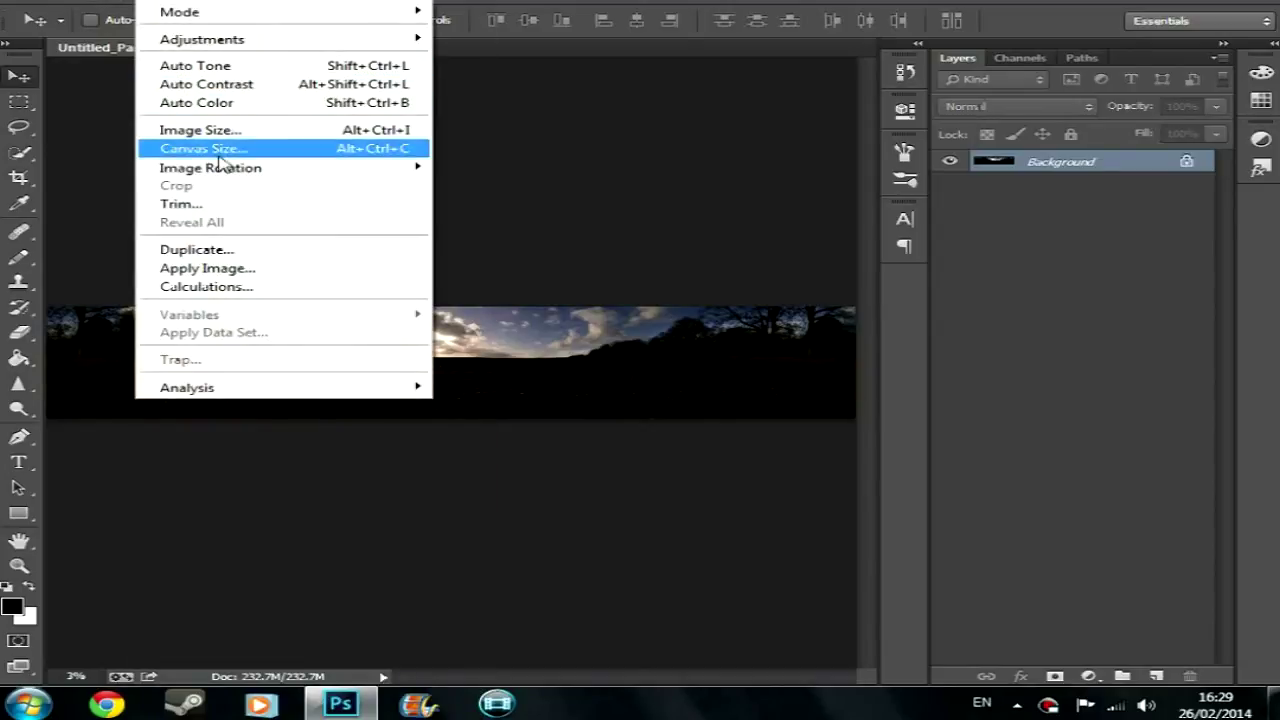
mouse_move(226, 176)
left_click(462, 167)
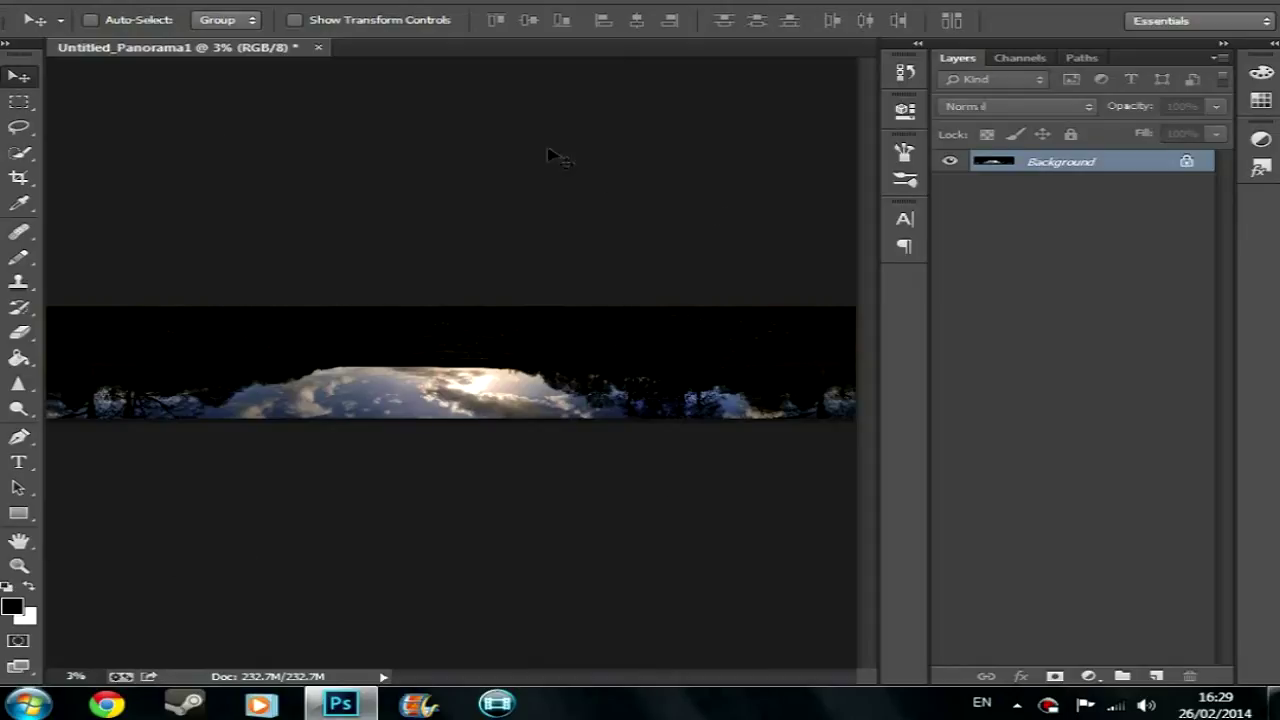
Apply Filter > Distort > Polar Coordinates using Rectangular to Polar
left_click(396, 1)
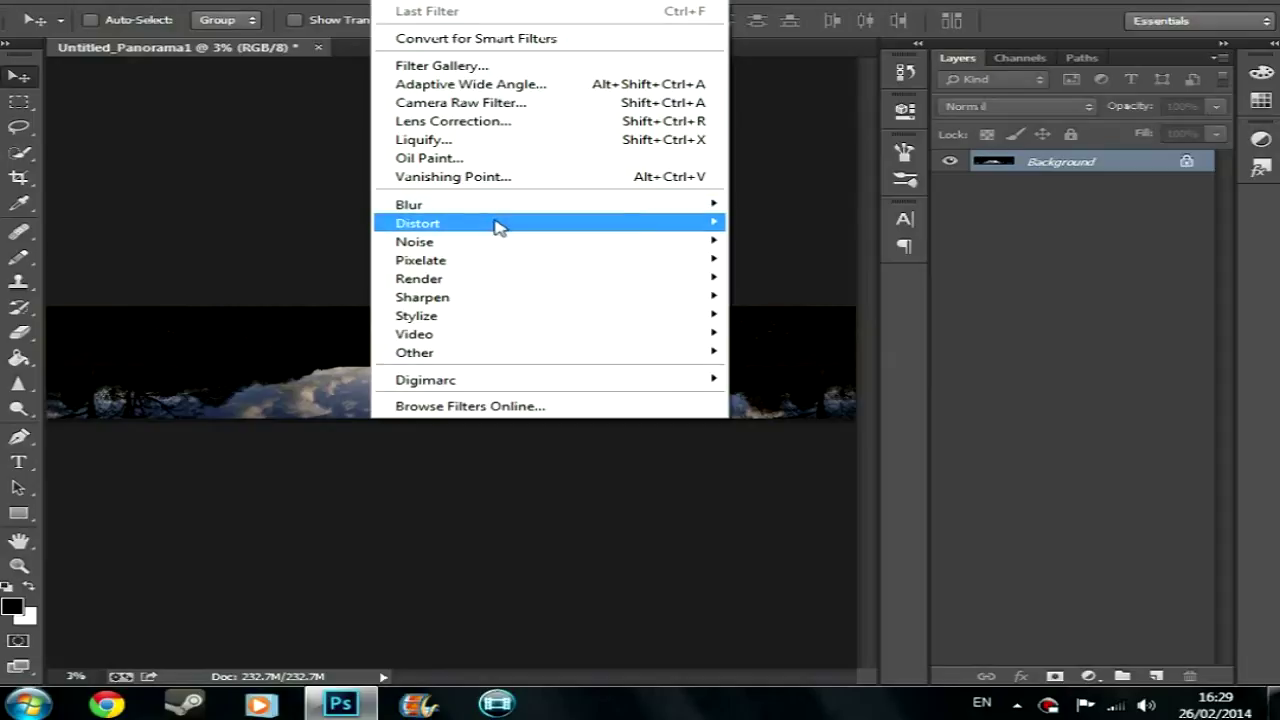
mouse_move(534, 220)
left_click(772, 259)
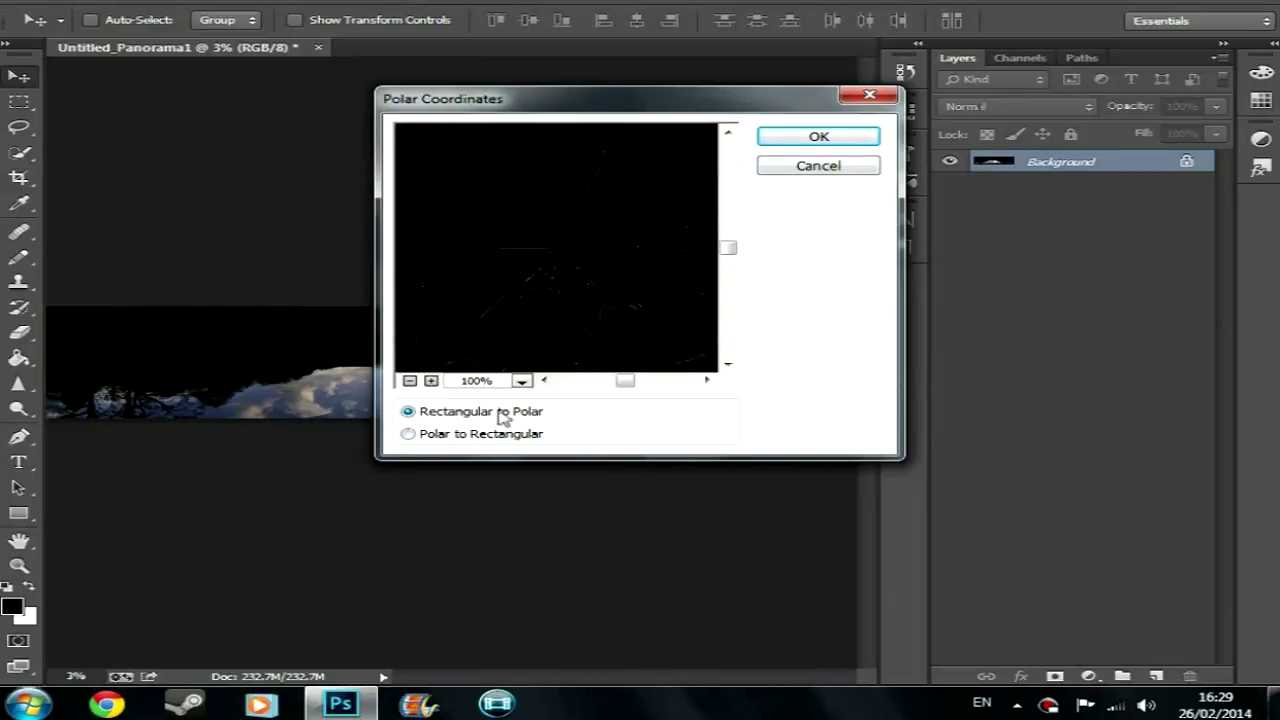
left_click(812, 136)
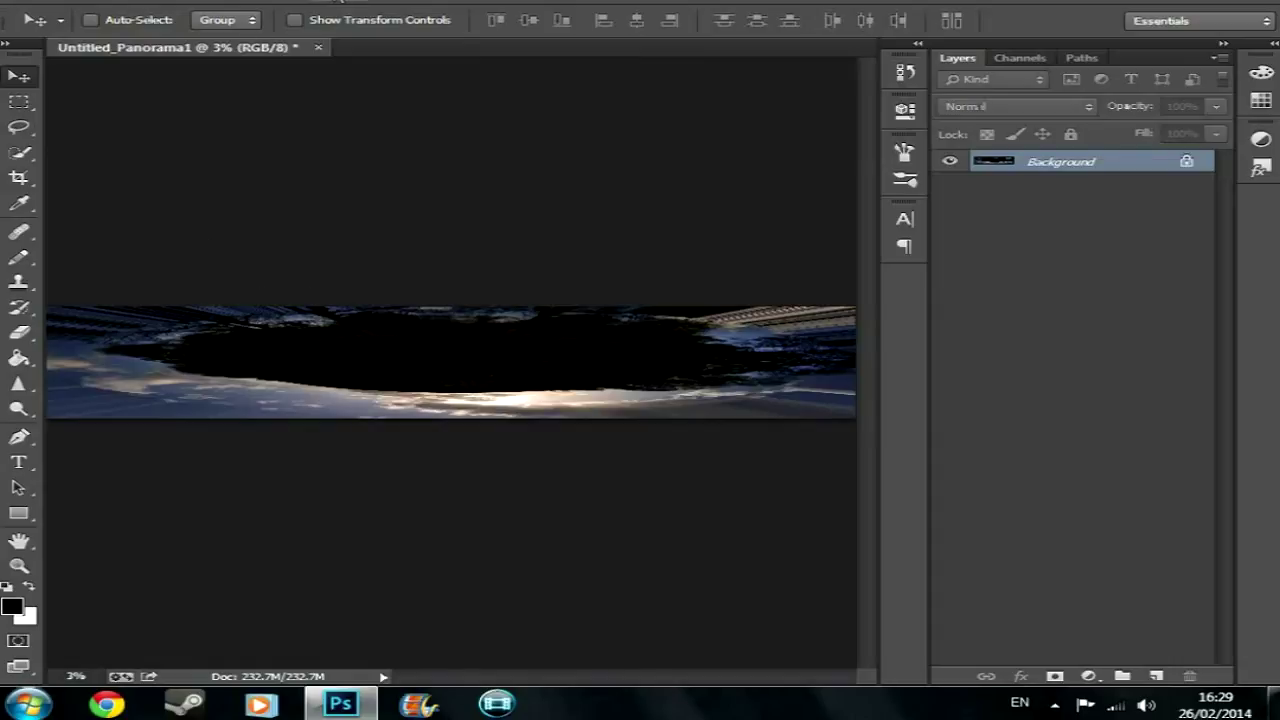
In Canvas Size, enter an 80-inch height at 71.29 inches wide, anchored bottom-centre
left_click(340, 2)
left_click(226, 5)
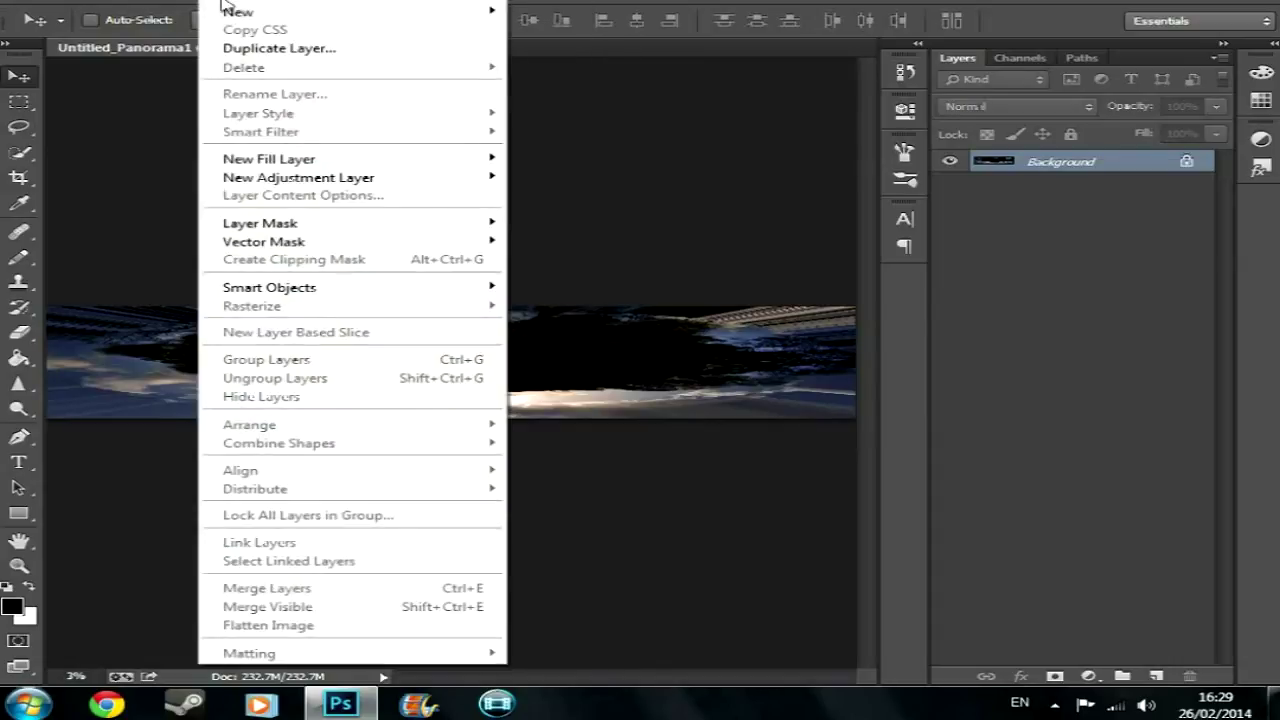
mouse_move(136, 5)
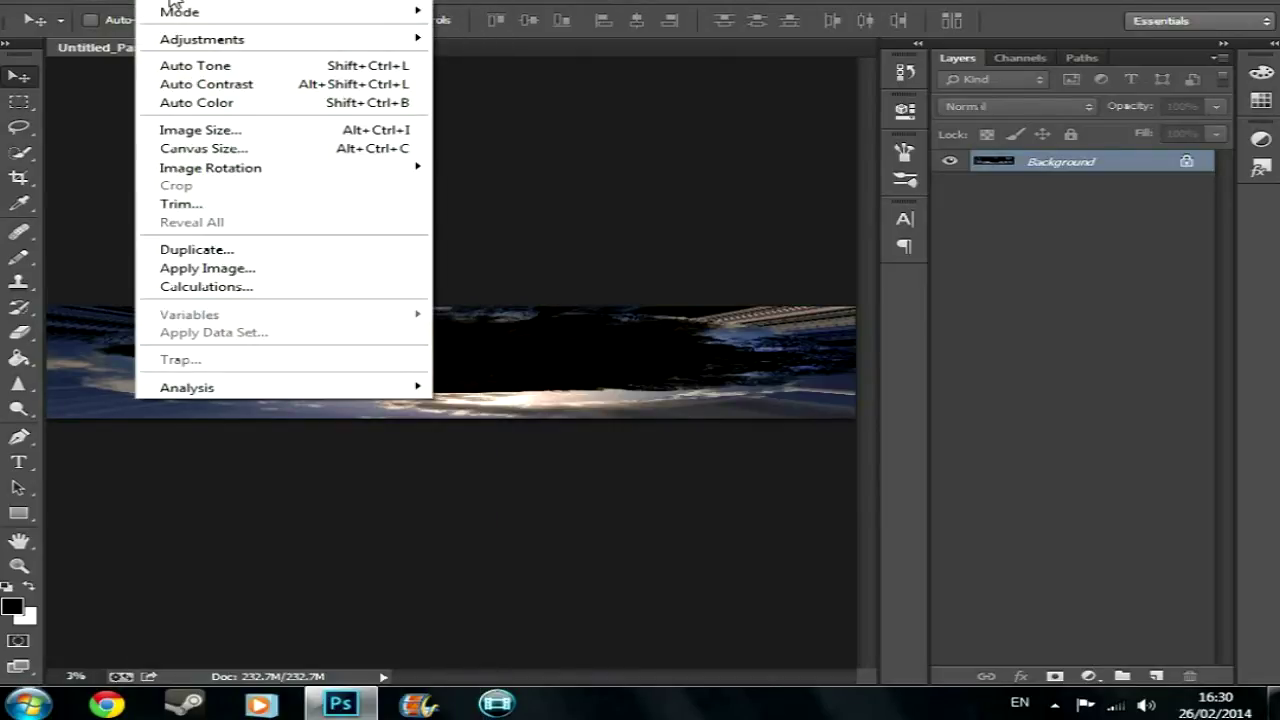
left_click(253, 150)
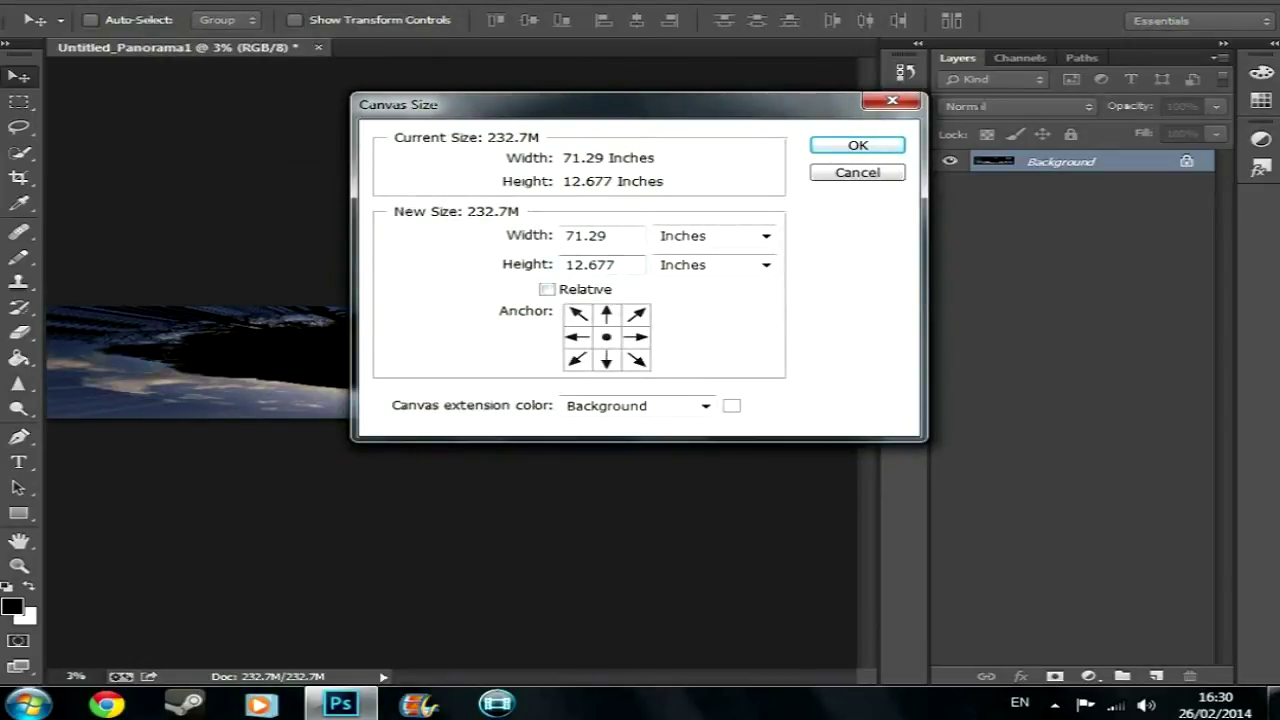
left_click_drag(616, 264, 568, 265)
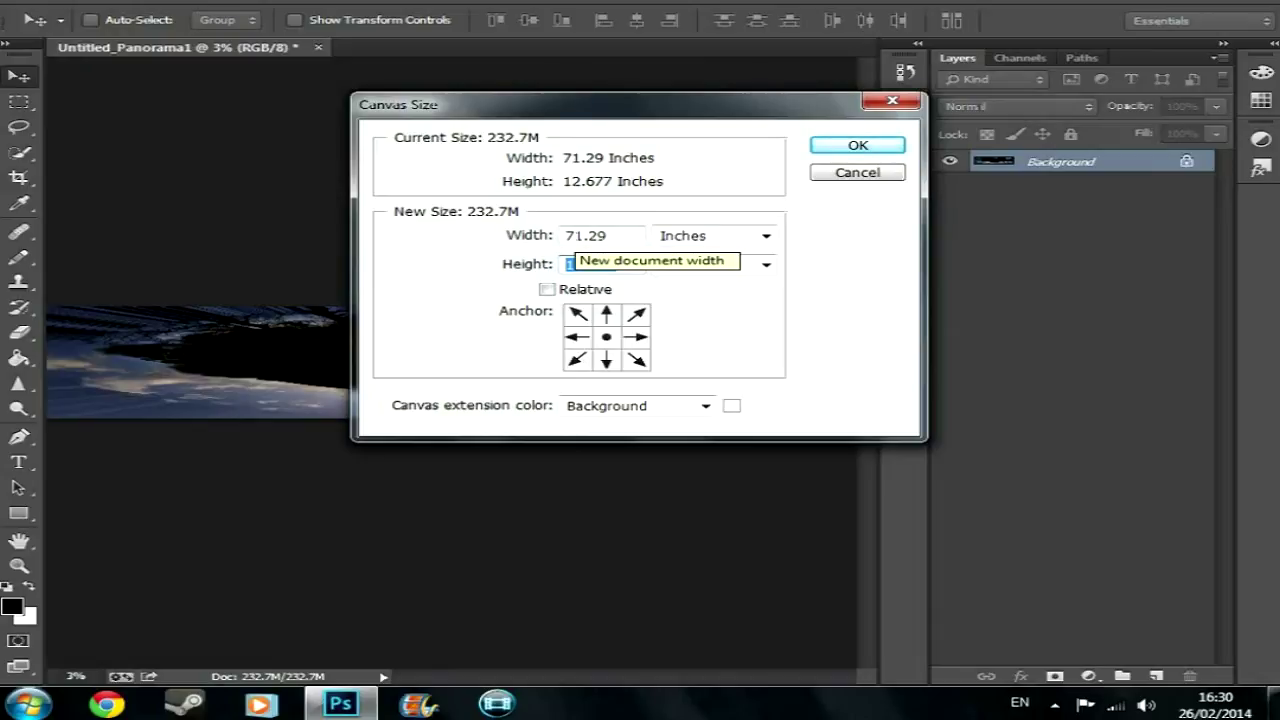
type("90")
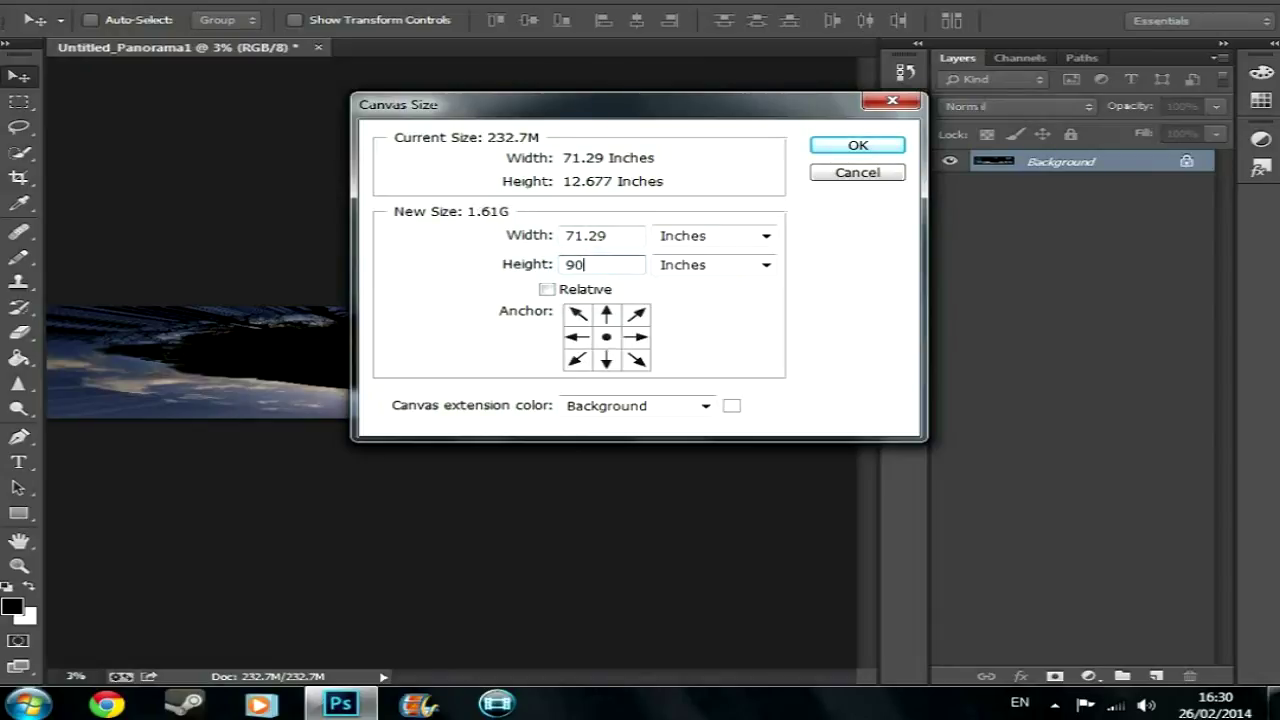
key("BackSpace")
key("BackSpace")
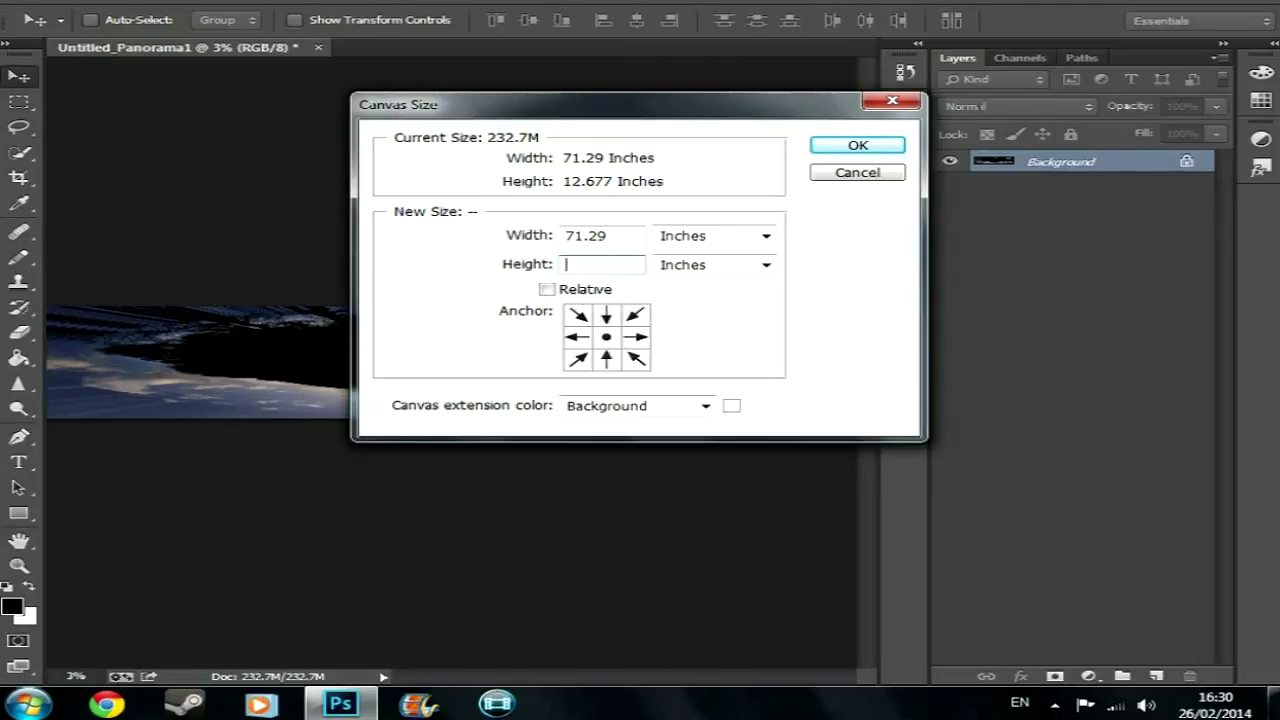
type("80")
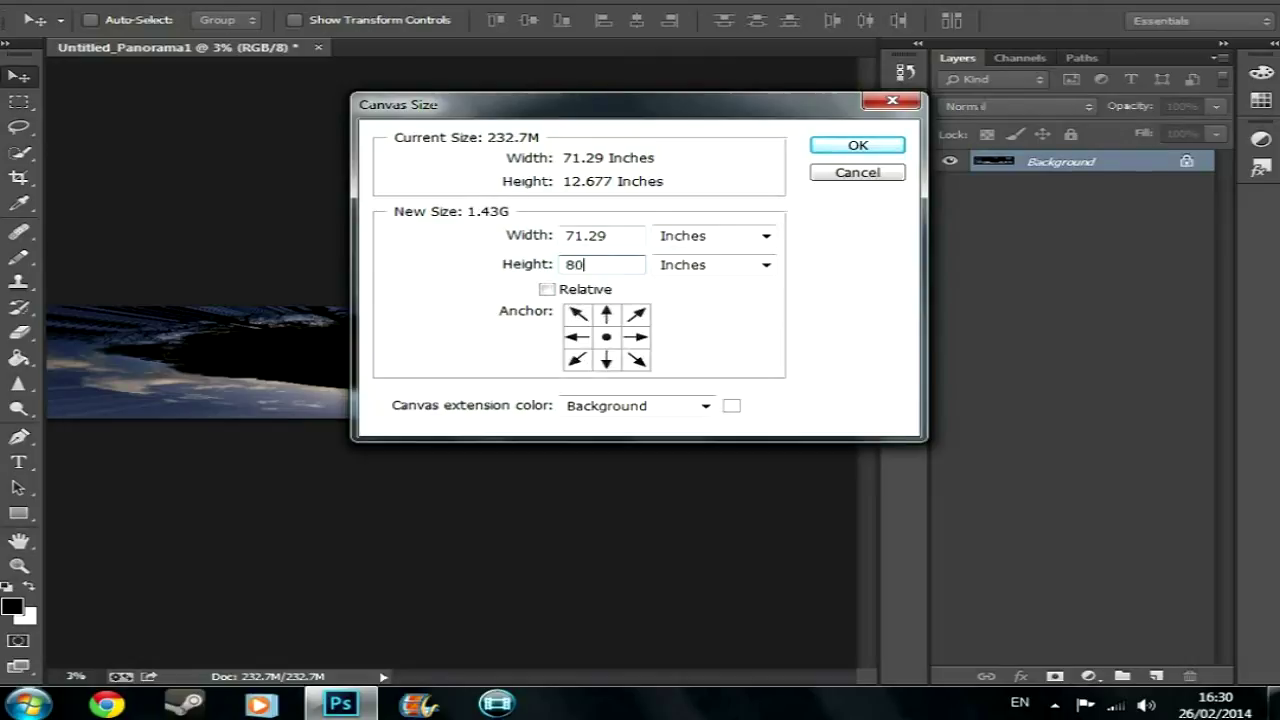
left_click(607, 363)
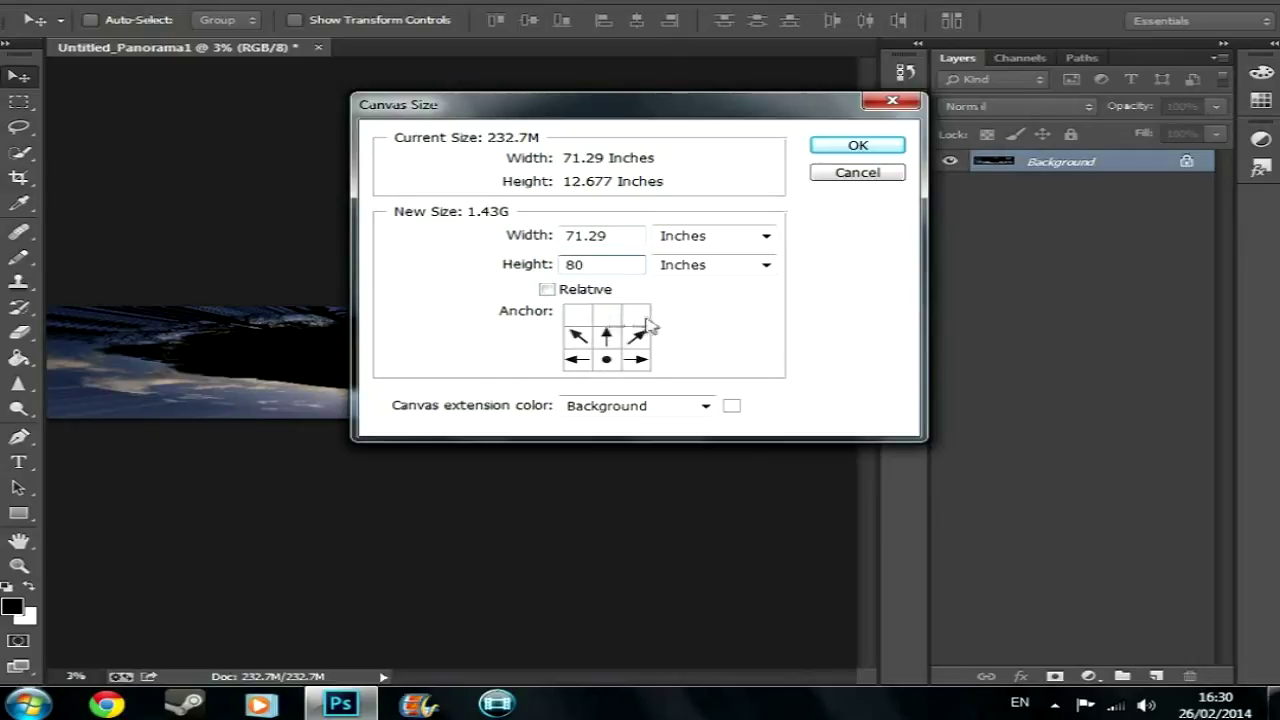
Unlock the Background into Layer 0 and apply an 80-inch canvas height anchored bottom-centre
left_click(860, 150)
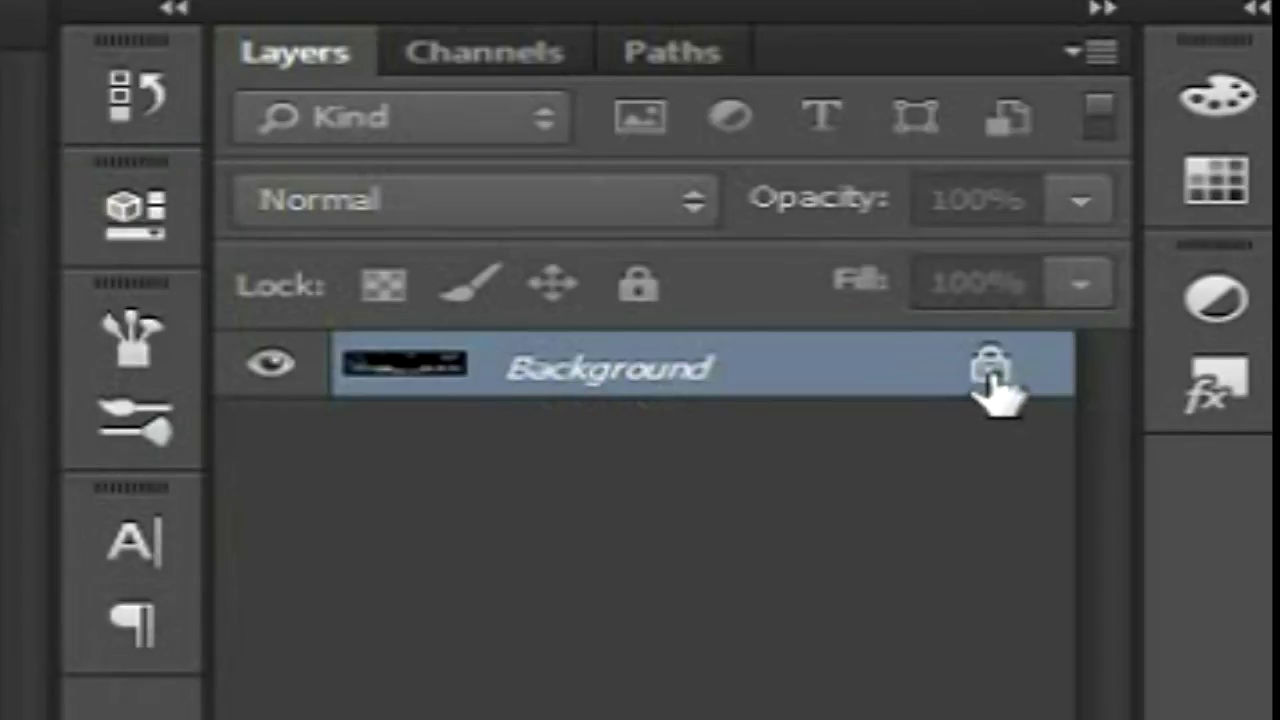
left_click(988, 372)
left_click(176, 3)
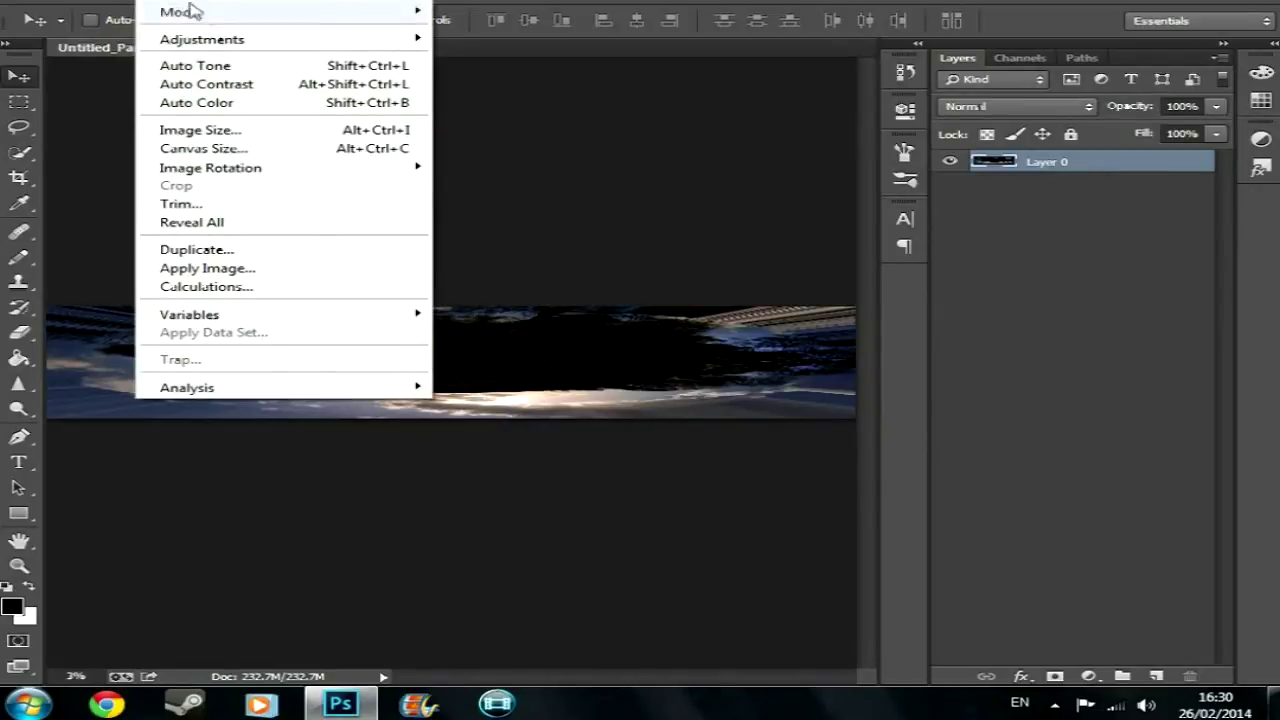
left_click(258, 150)
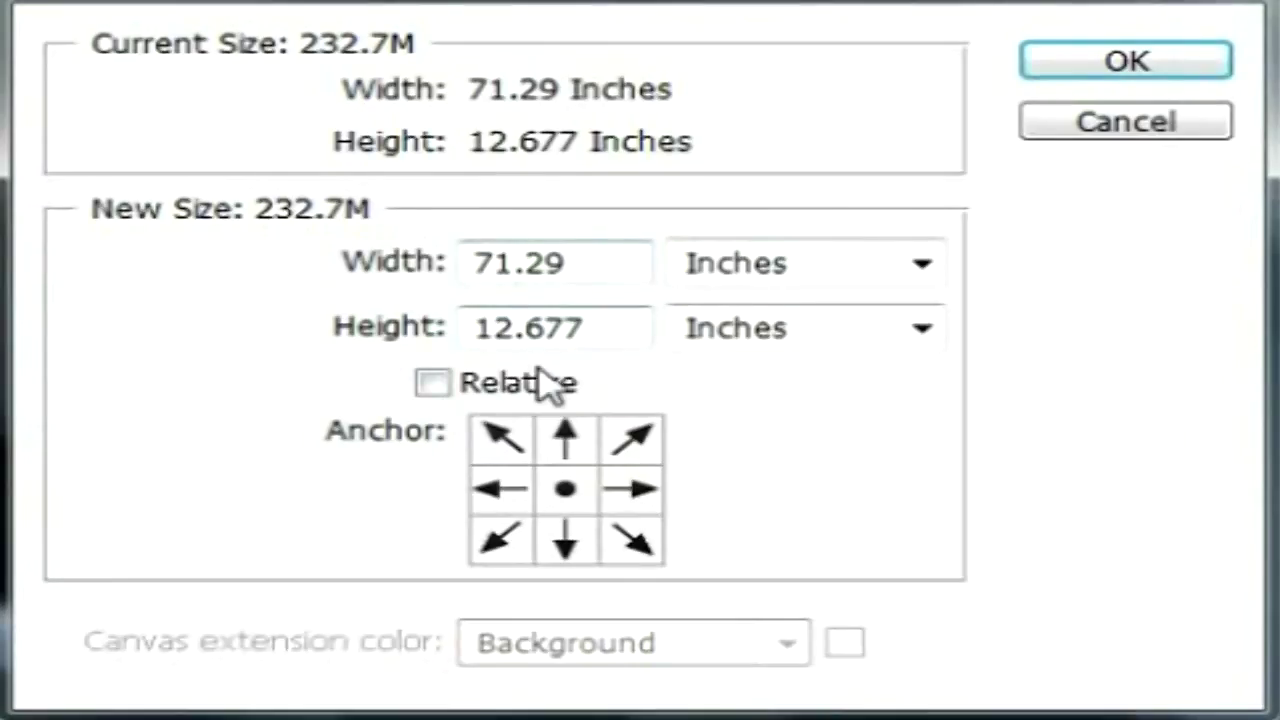
key("Tab")
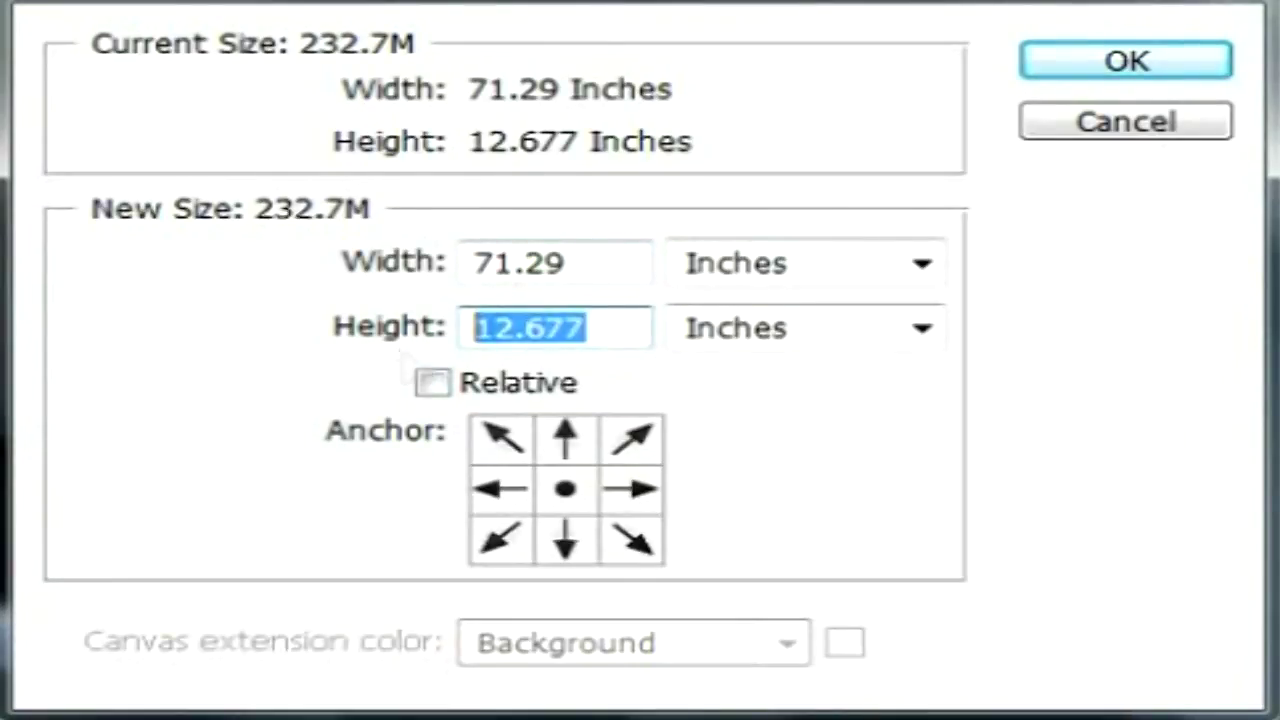
type("80")
left_click(565, 545)
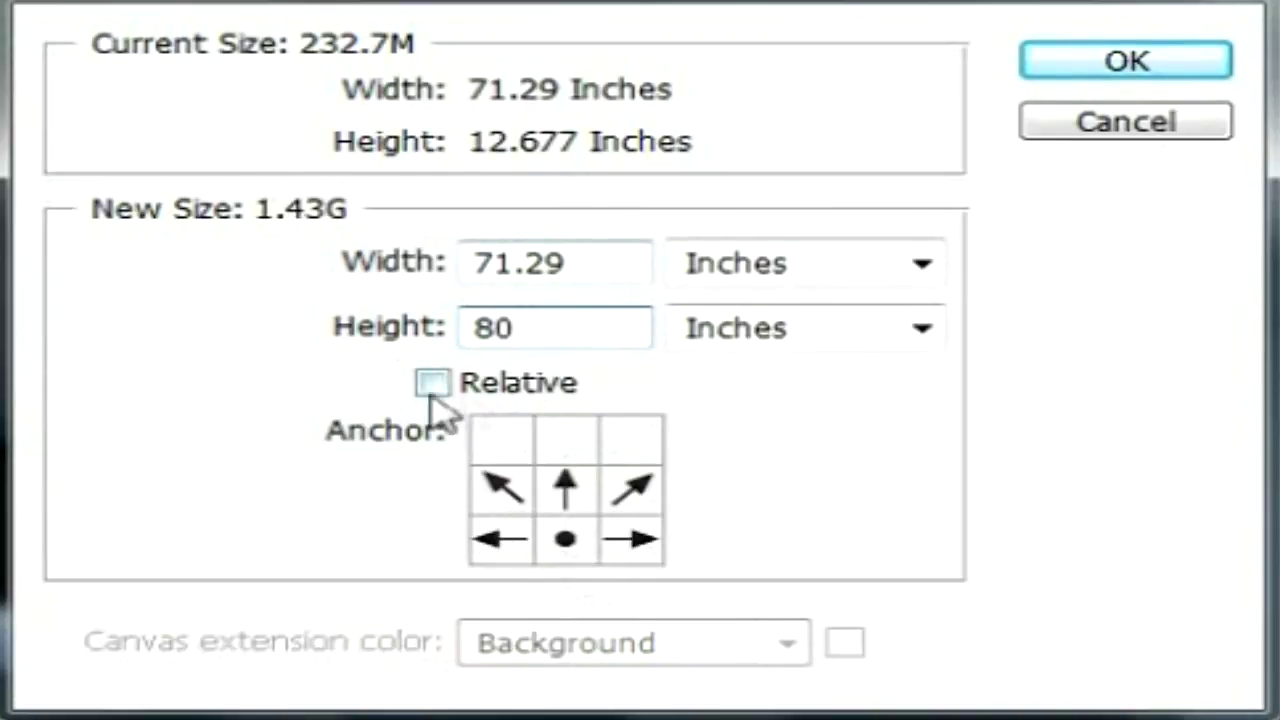
left_click(1085, 60)
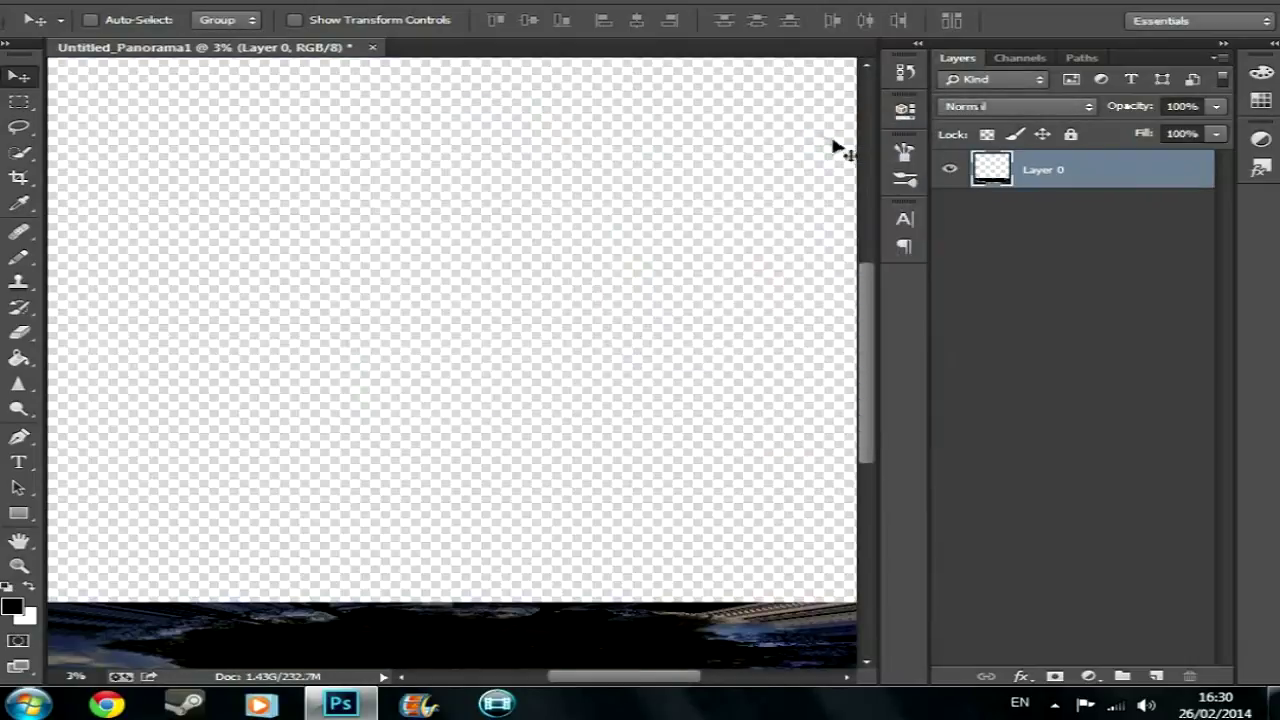
Free-transform Layer 0, stretching it upward to 535.92% of its height
key("ctrl+0")
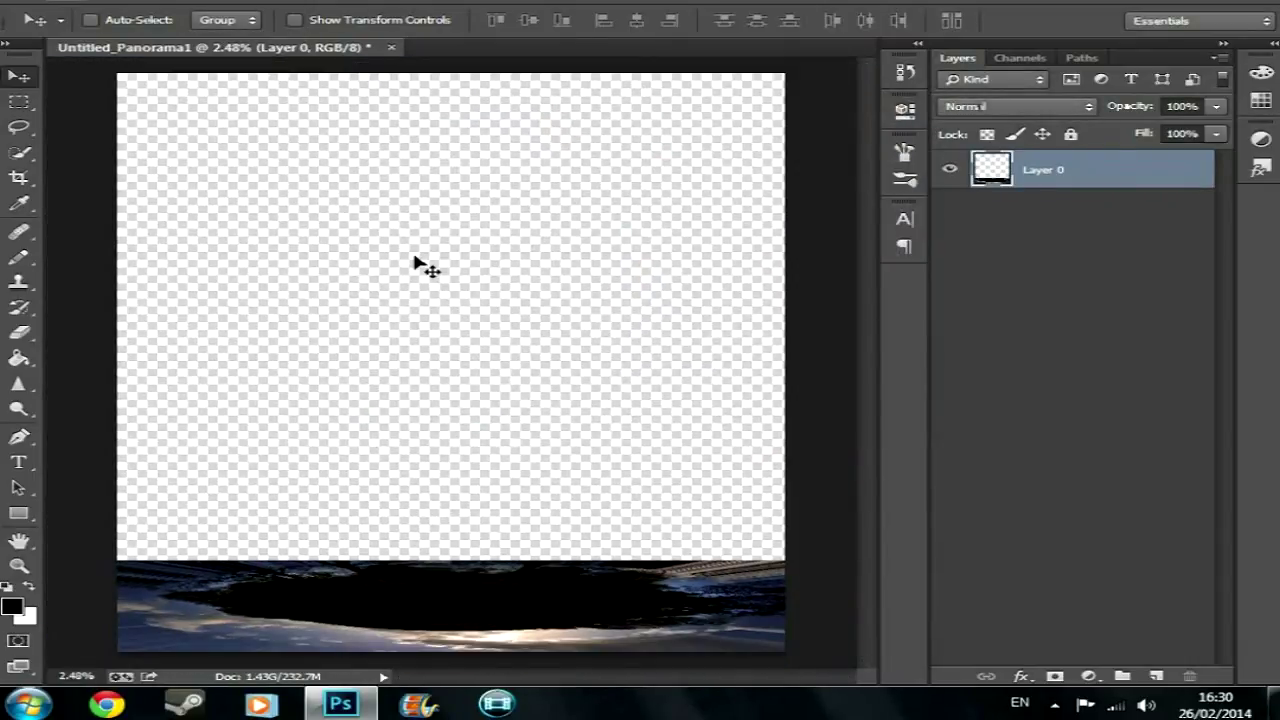
key("ctrl+t")
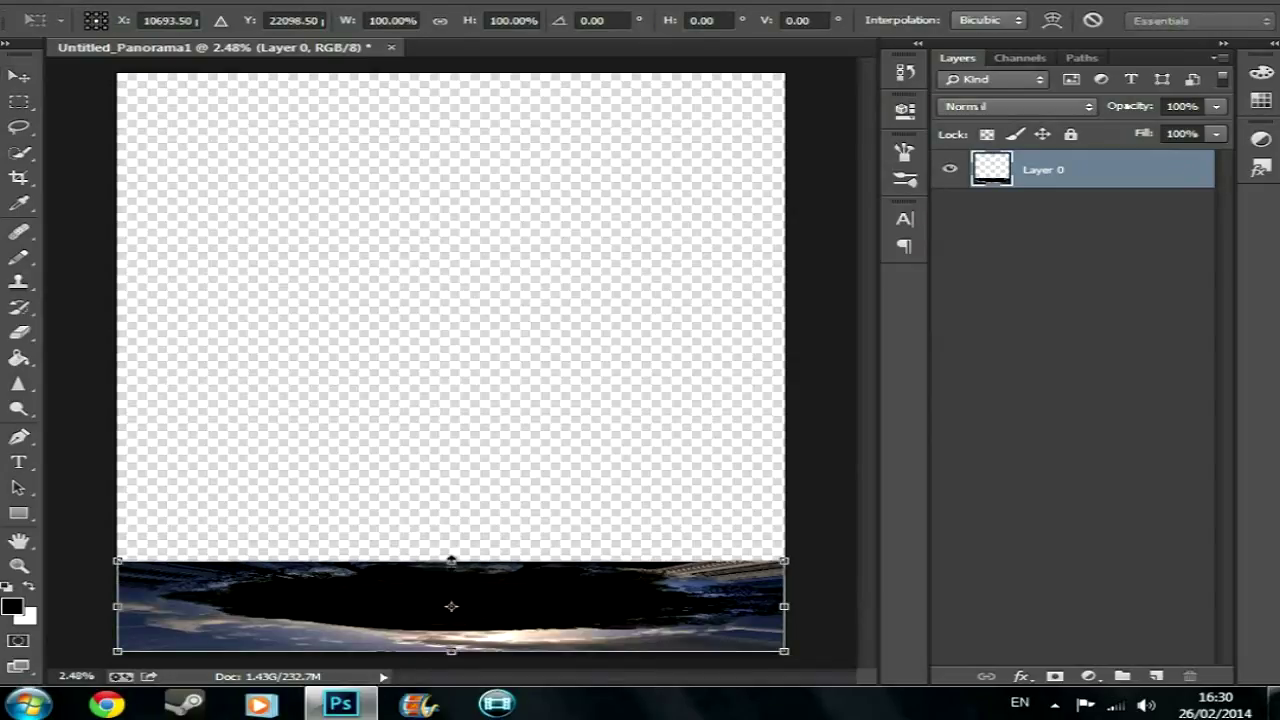
left_click_drag(451, 561, 527, 160)
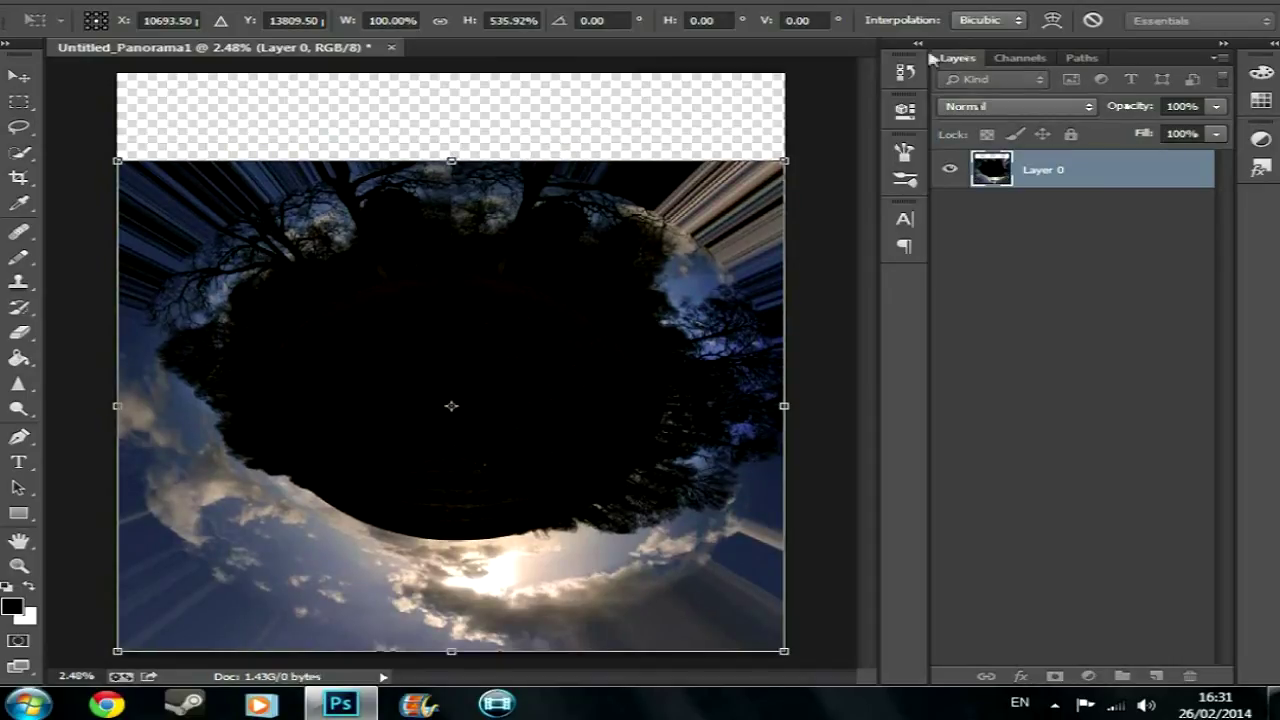
key("Return")
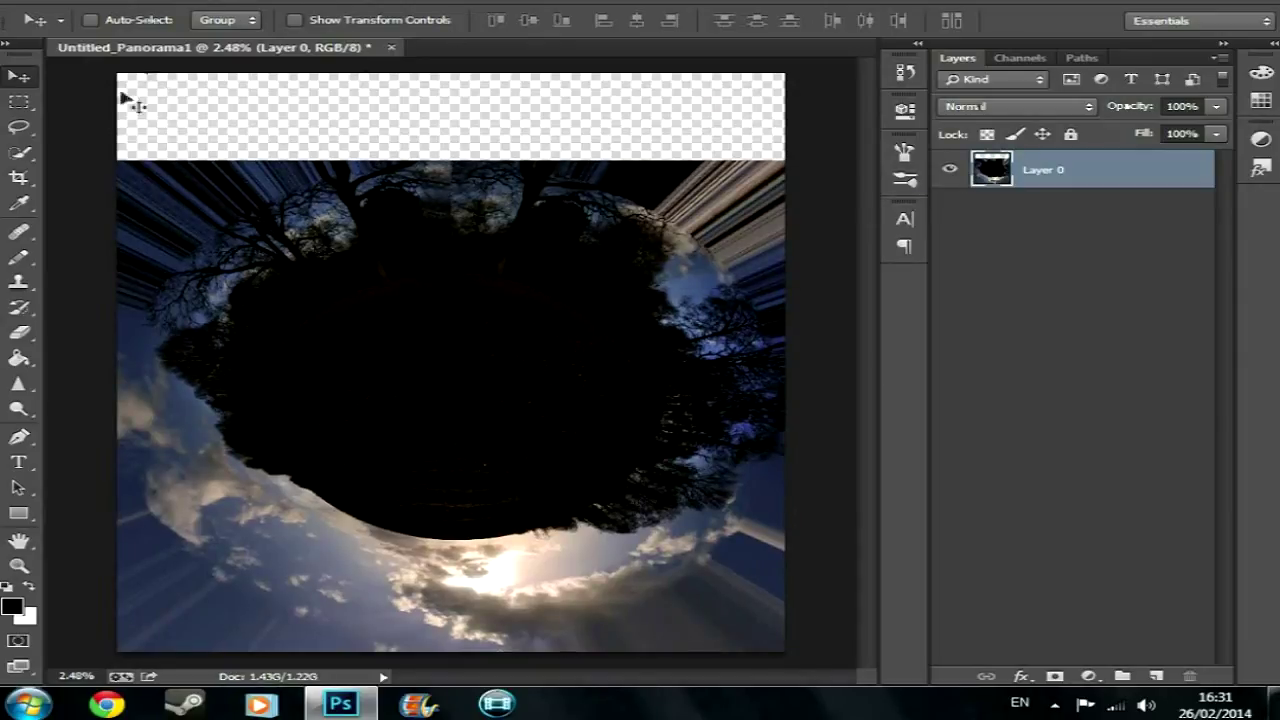
Crop the top edge down to the image, removing the transparent band above the planet
left_click(18, 177)
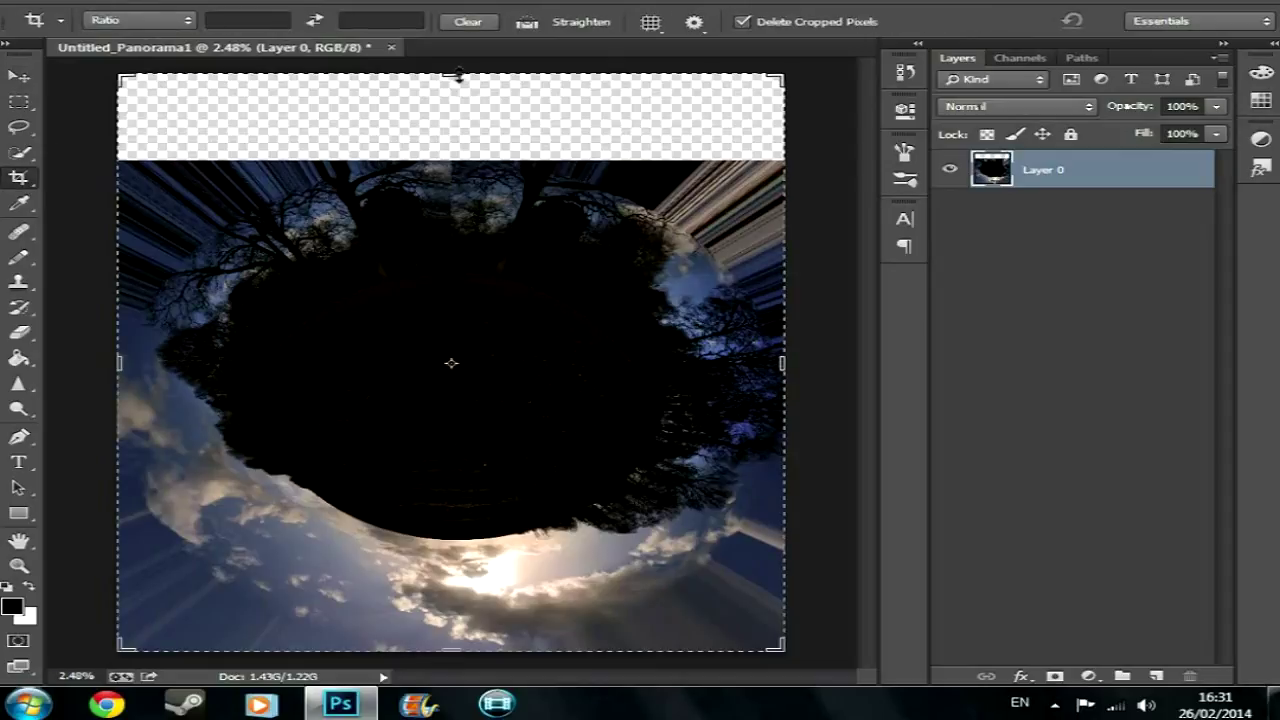
left_click_drag(456, 77, 451, 118)
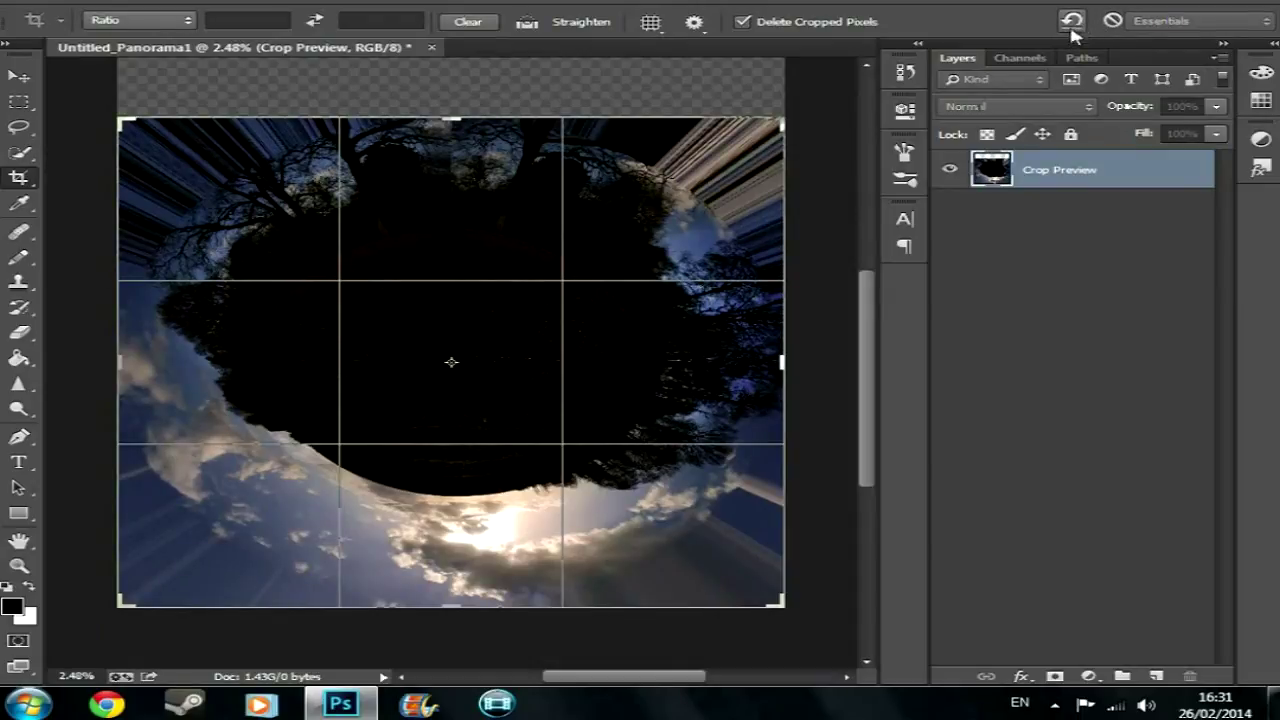
key("Return")
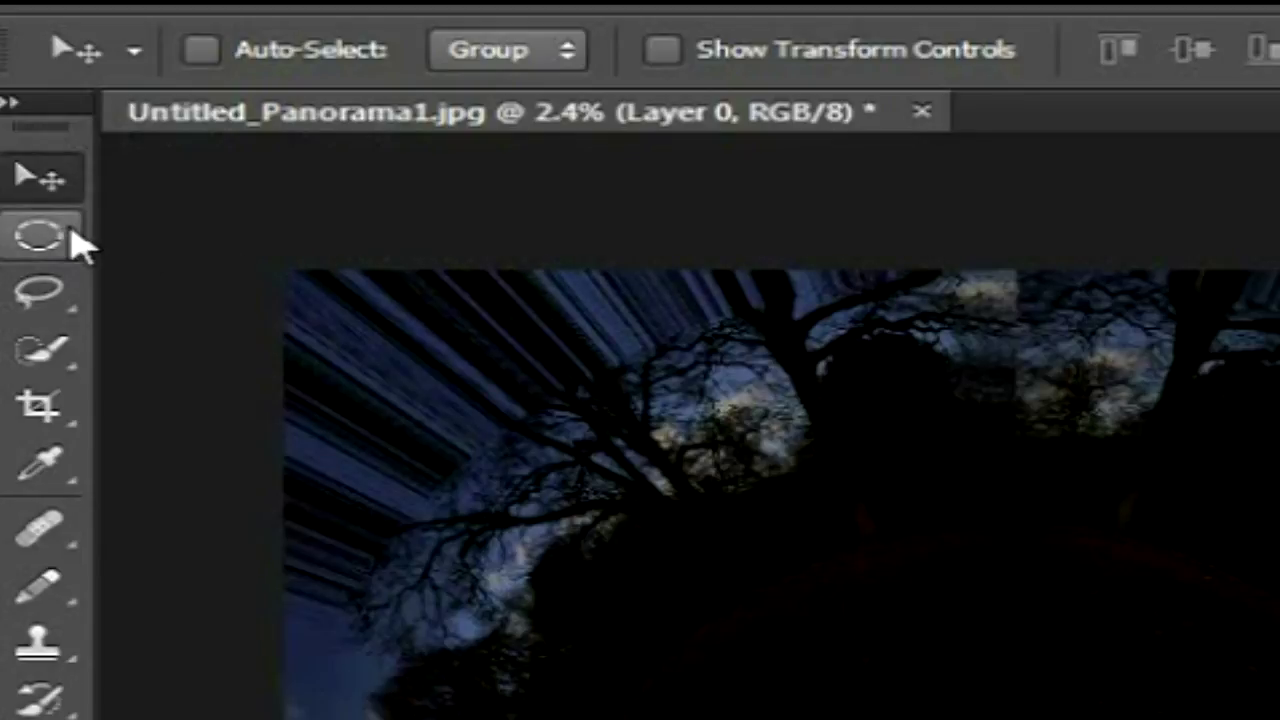
Switch to the Elliptical Marquee Tool for an edge-to-edge ellipse selection
left_click(60, 242)
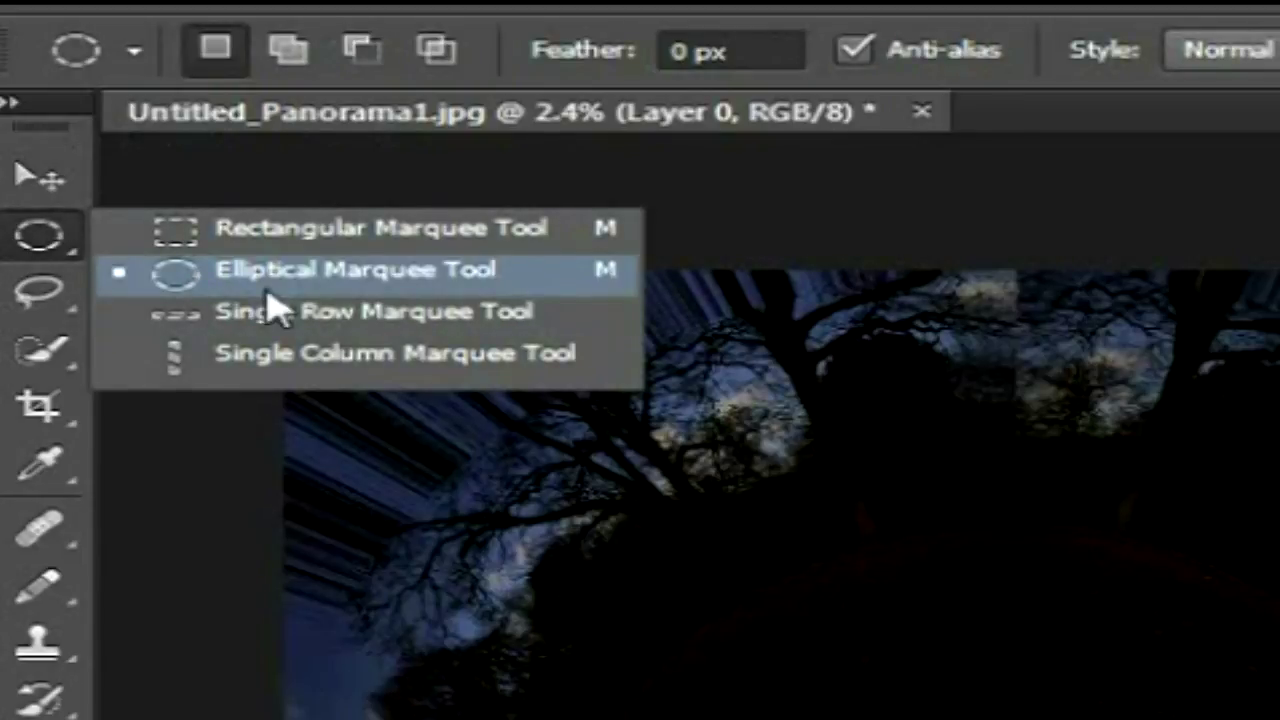
left_click(370, 288)
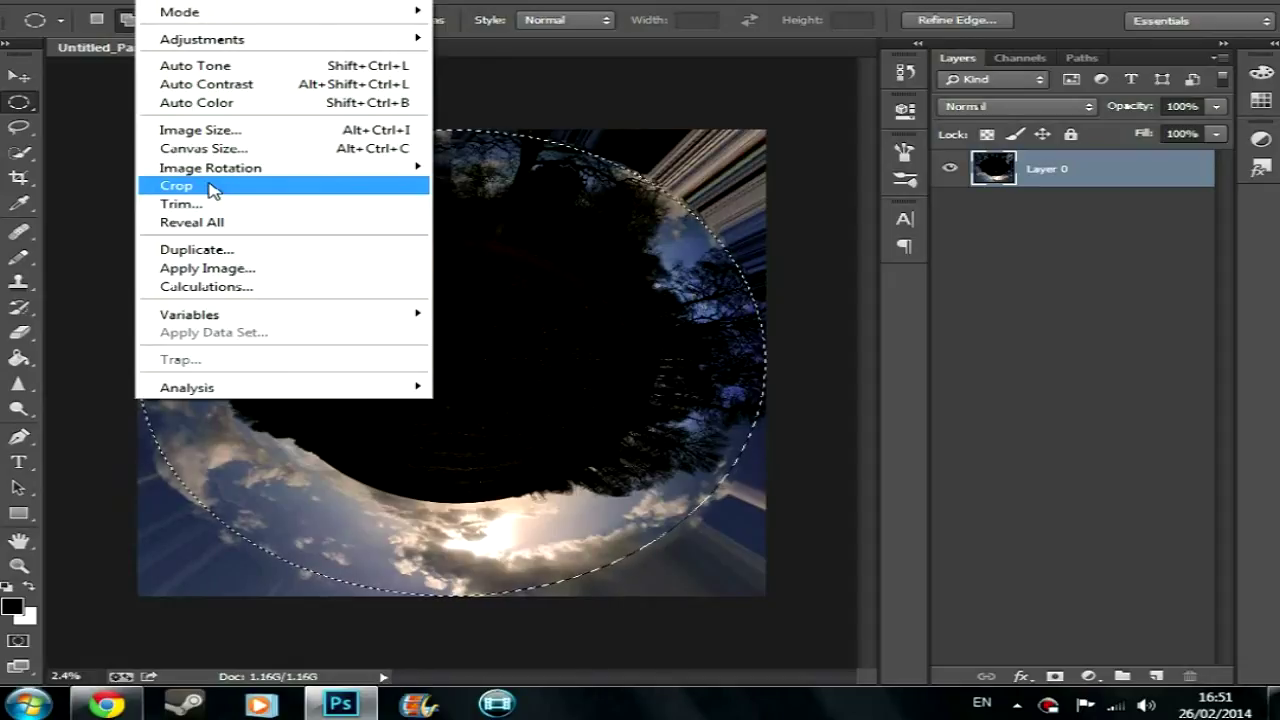
Crop to the ellipse, invert the selection, delete the outside area, and deselect
left_click(176, 186)
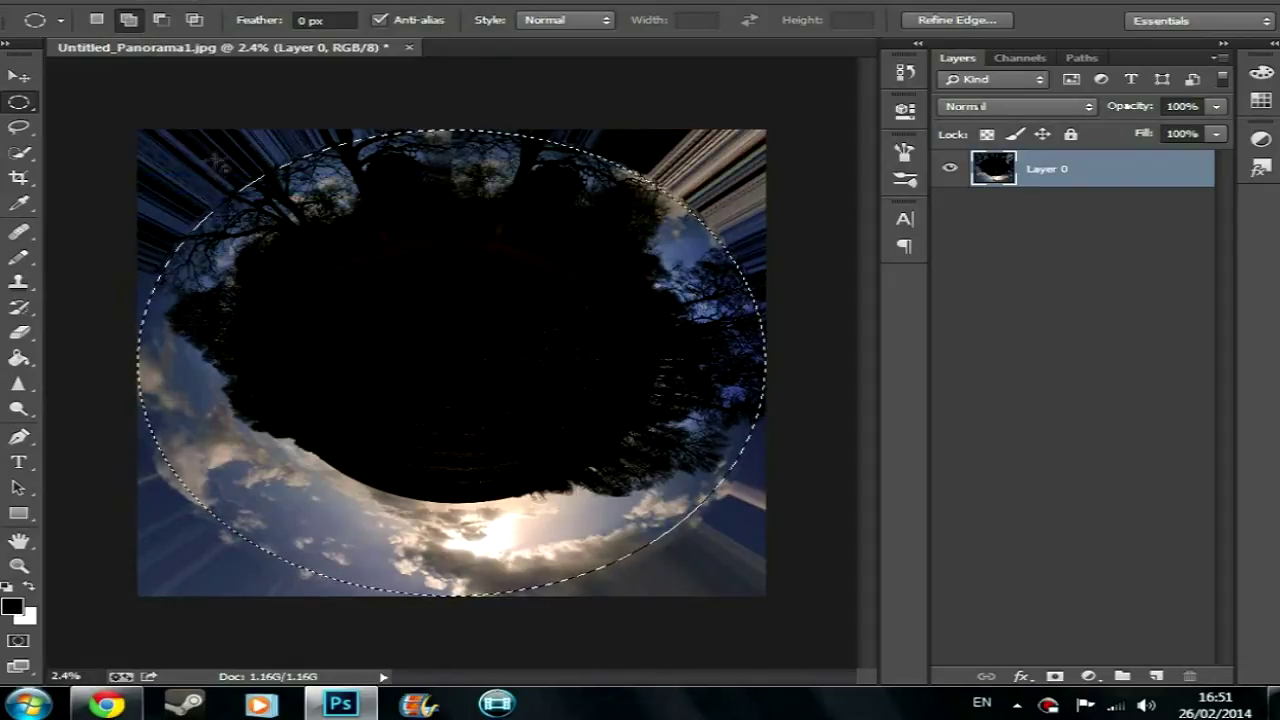
left_click(335, 3)
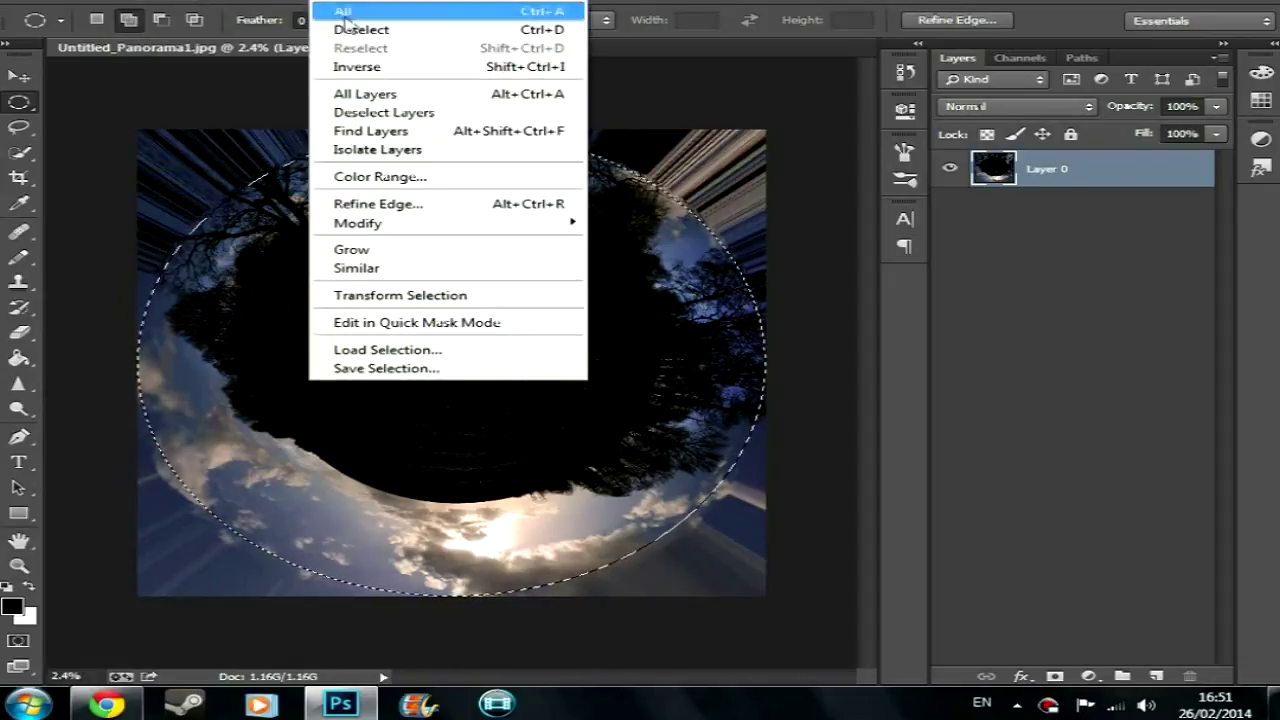
left_click(350, 67)
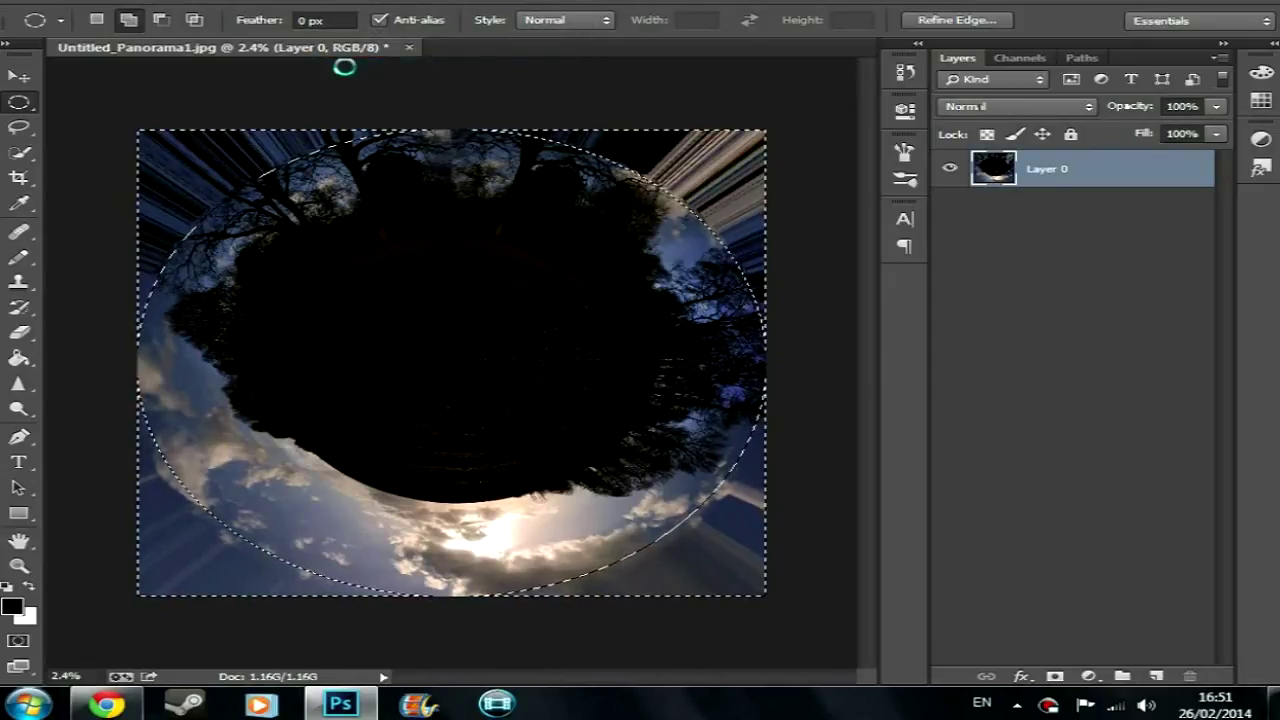
key("Delete")
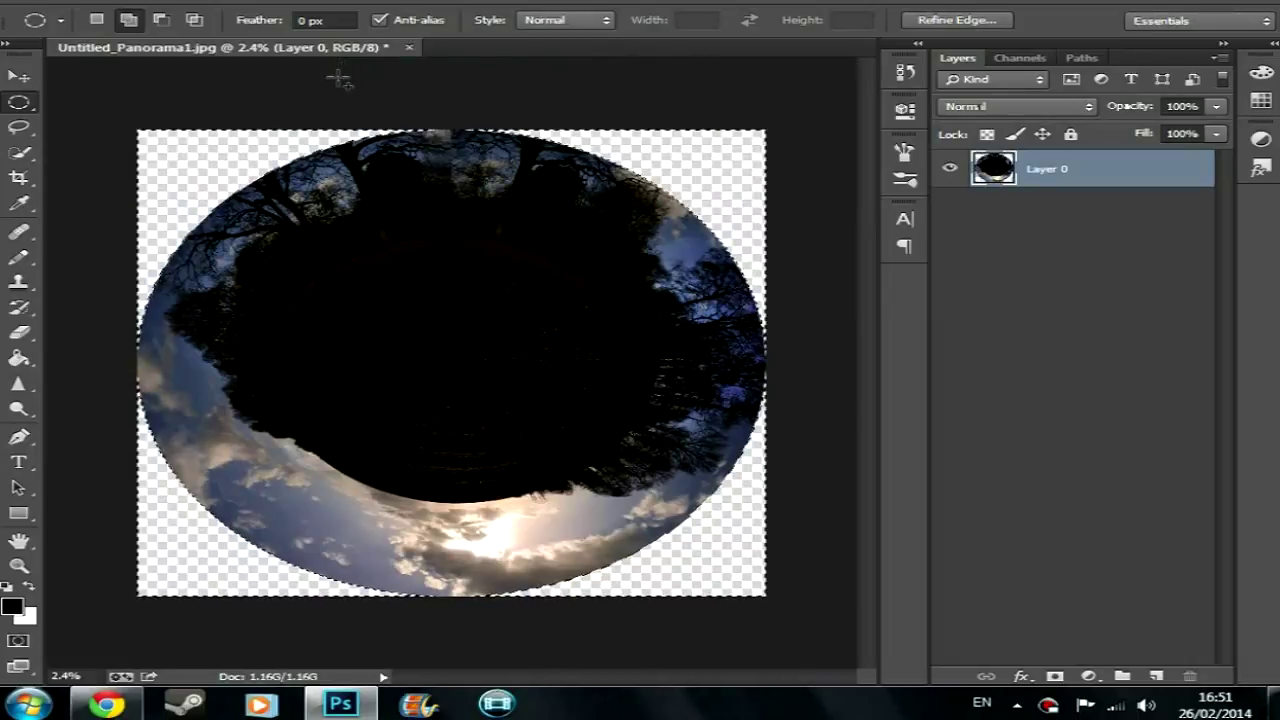
key("ctrl+d")
left_click(18, 76)
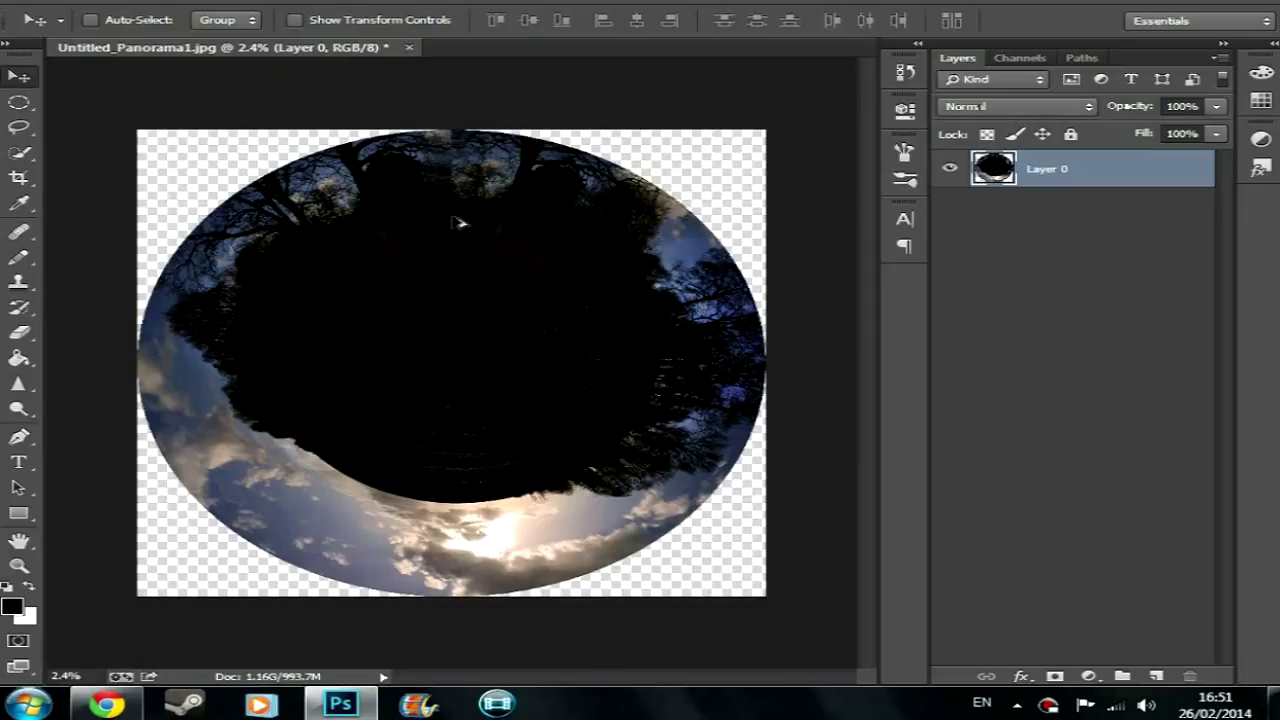
Scroll around the finished round little-planet disc to inspect it
scroll(458, 222, "up", 3)
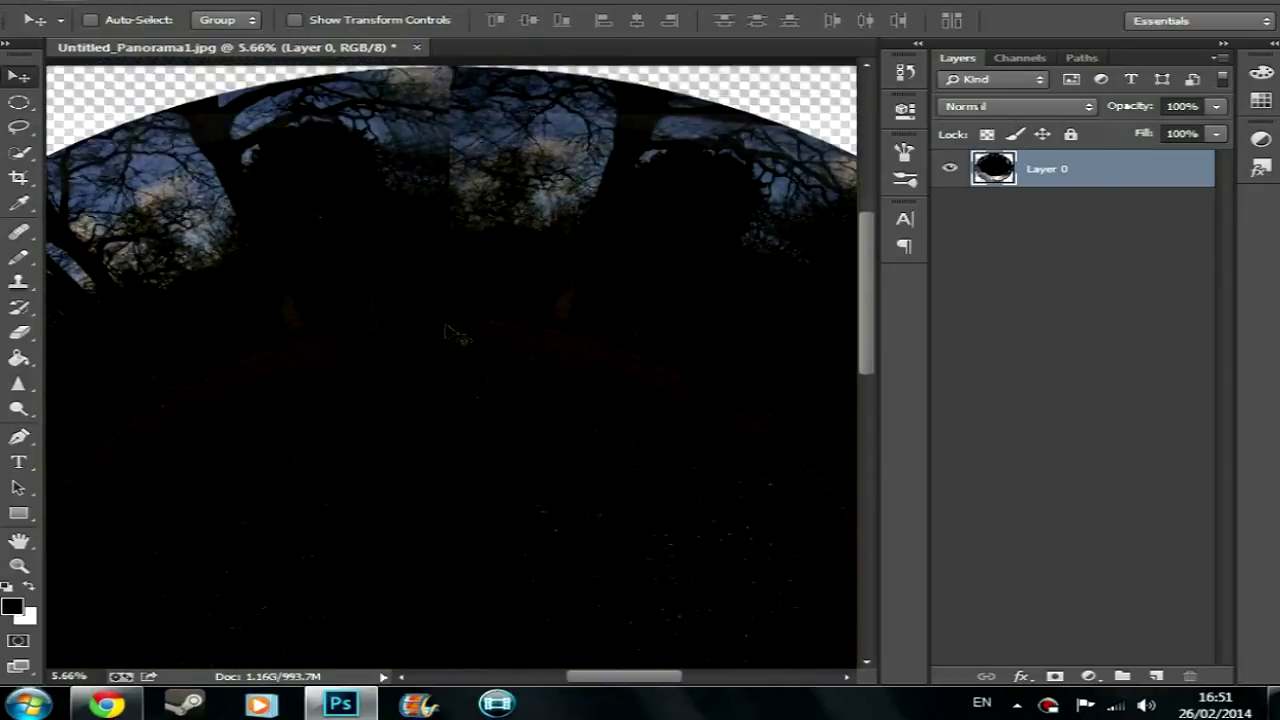
scroll(455, 335, "up", 2)
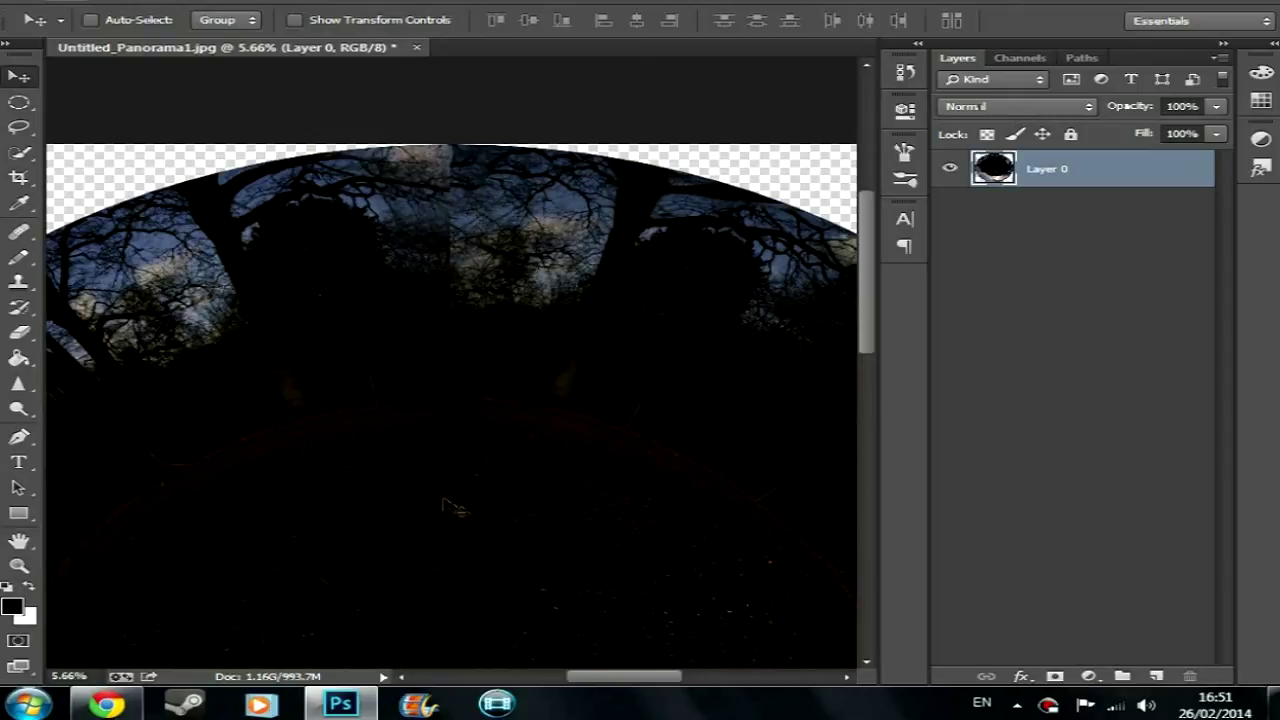
scroll(455, 508, "down", 2)
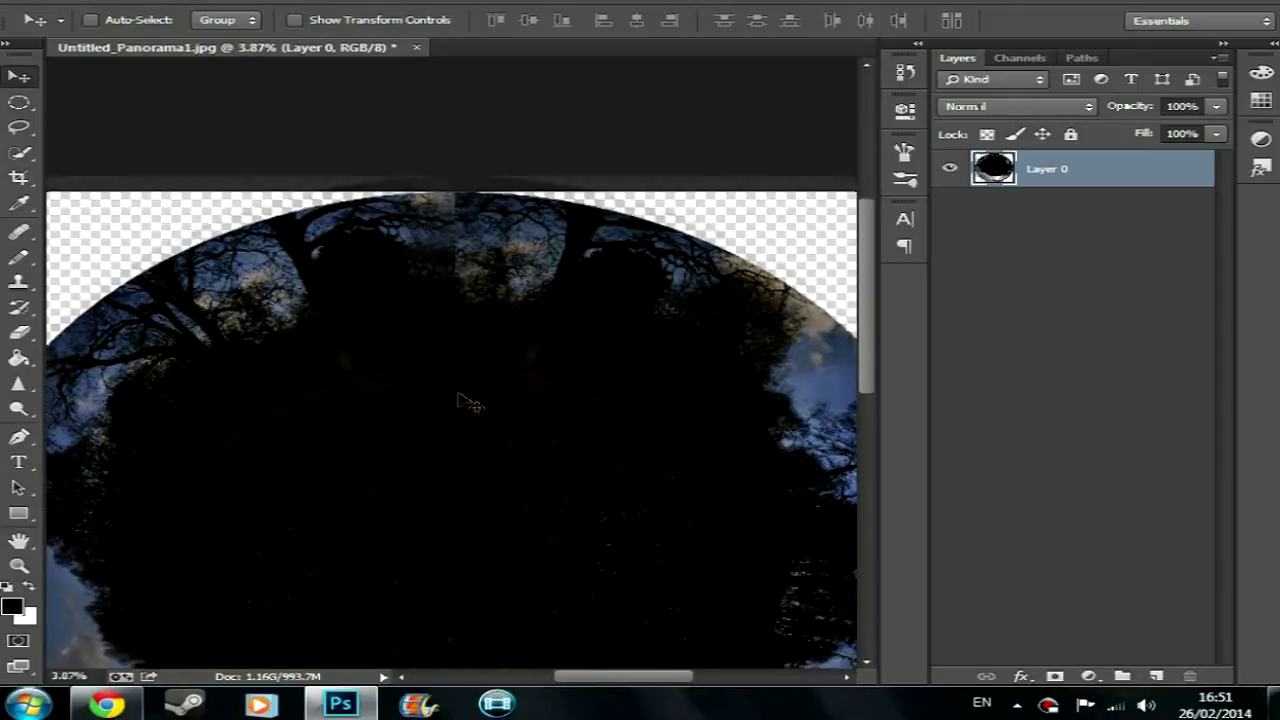
scroll(469, 403, "down", 5)
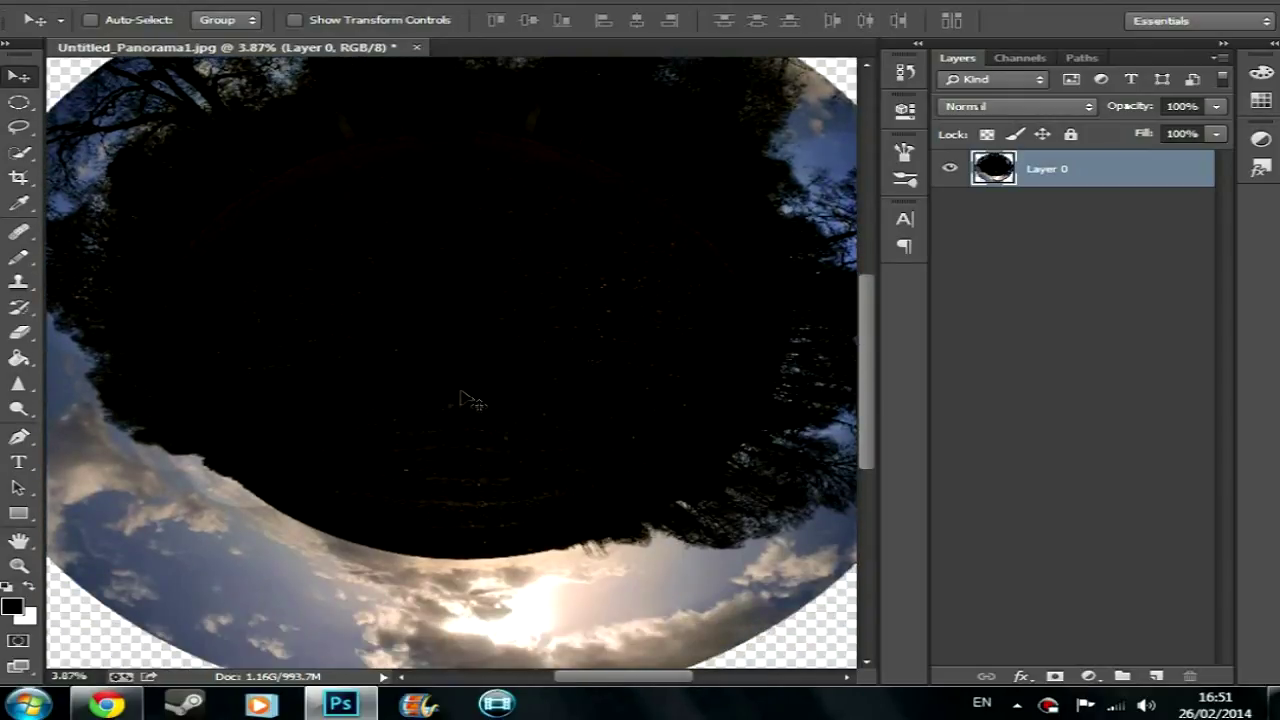
scroll(470, 400, "up", 6)
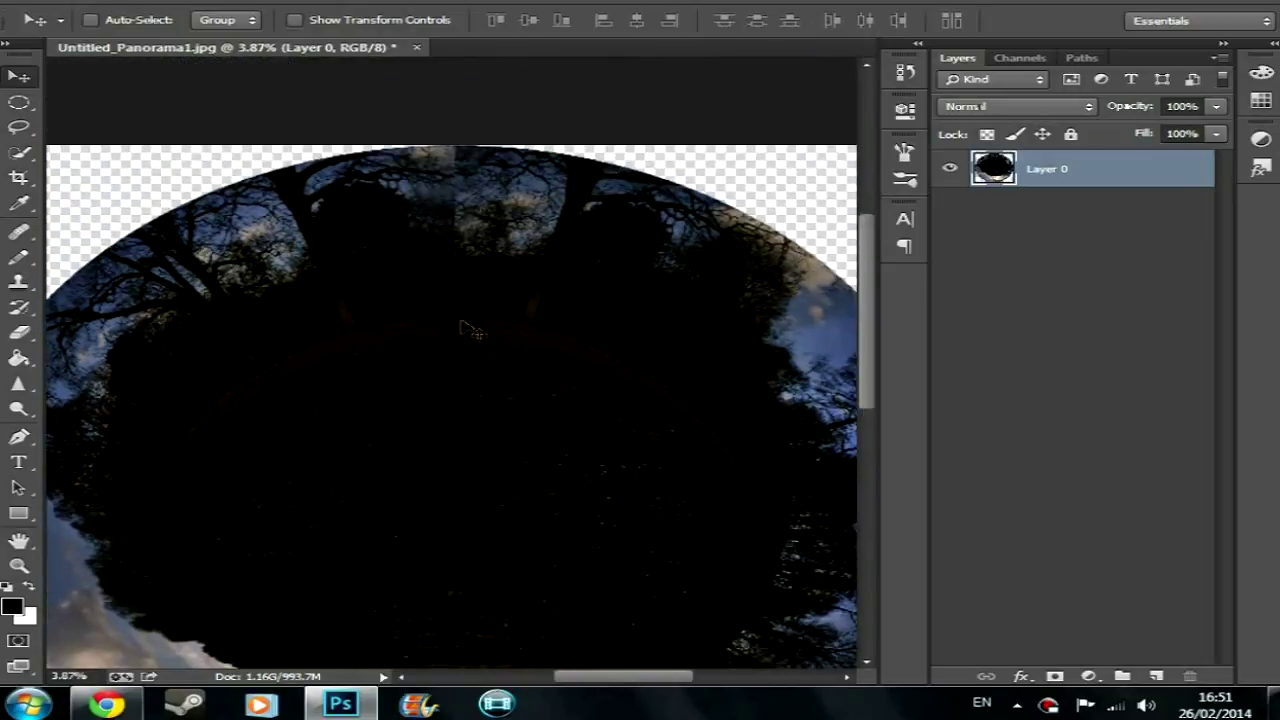